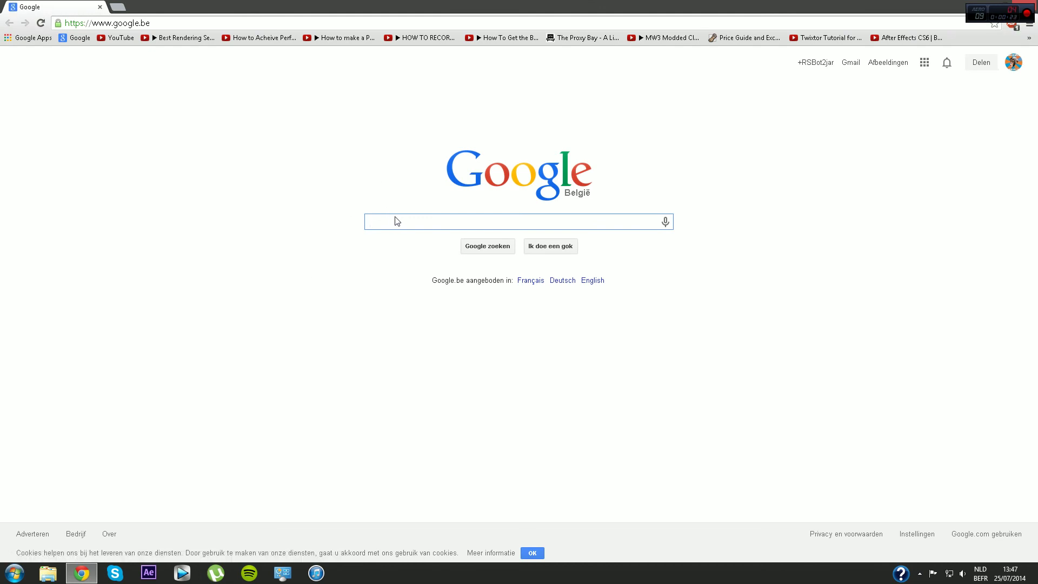
Search Google for 'utorrent', open the utorrent.com Windows download page, then minimise Chrome.
{"action": "type", "text": "utorrent"}
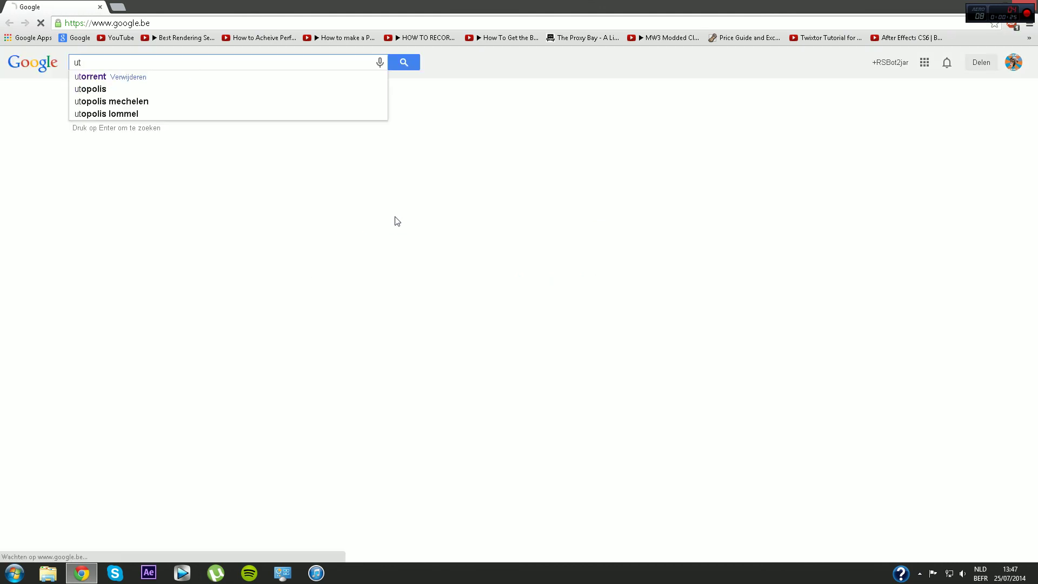
{"action": "key", "text": "Return"}
{"action": "left_click", "coordinate": [101, 195]}
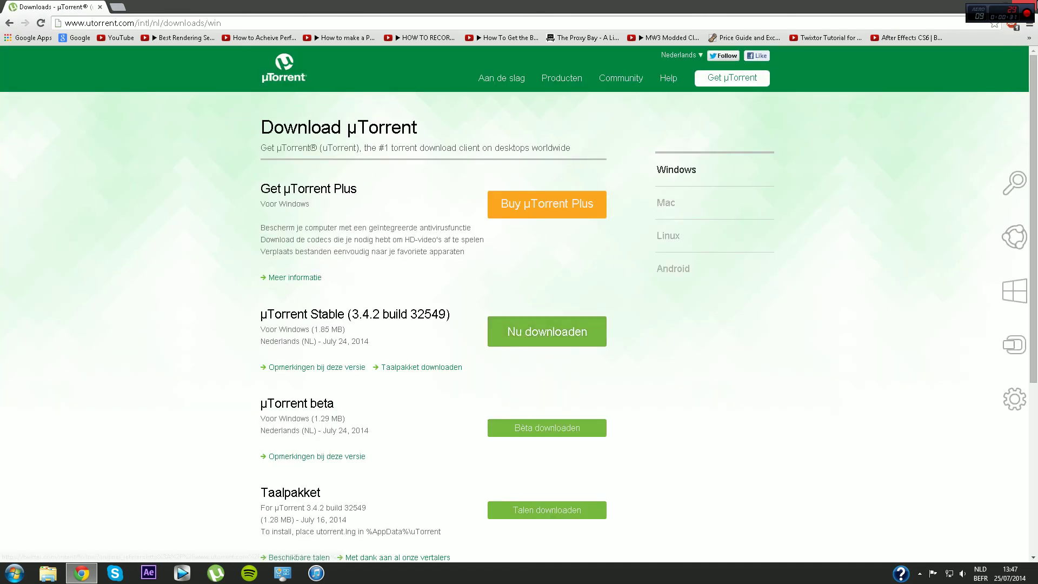
{"action": "left_click", "coordinate": [1035, 581]}
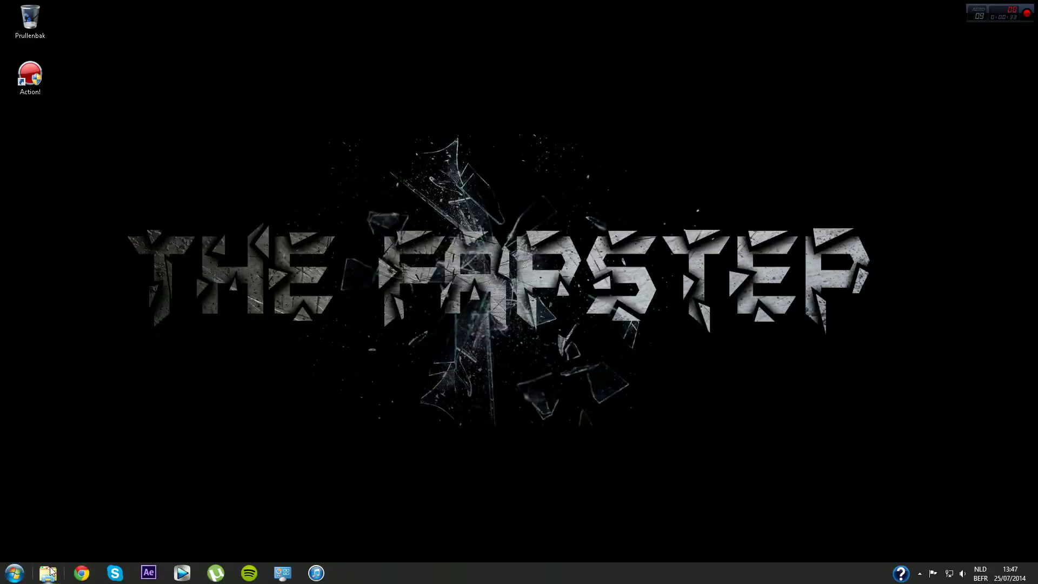
In File Explorer, go to Documents and open the MW2 Free folder.
{"action": "left_click", "coordinate": [54, 577]}
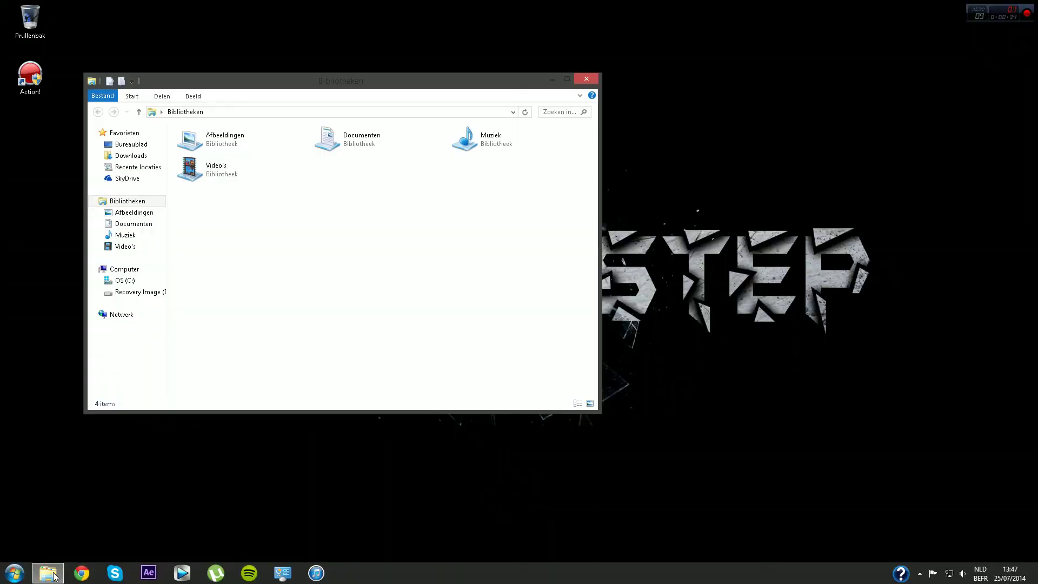
{"action": "left_click", "coordinate": [128, 284]}
{"action": "left_click", "coordinate": [135, 225]}
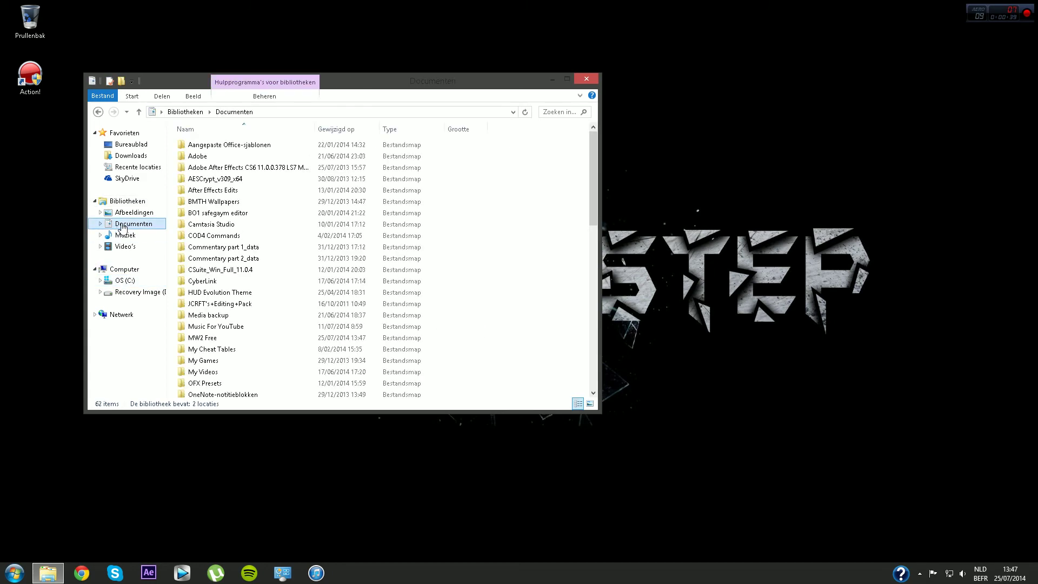
{"action": "left_click", "coordinate": [225, 300]}
{"action": "scroll", "coordinate": [225, 301], "scroll_direction": "down", "scroll_amount": 8}
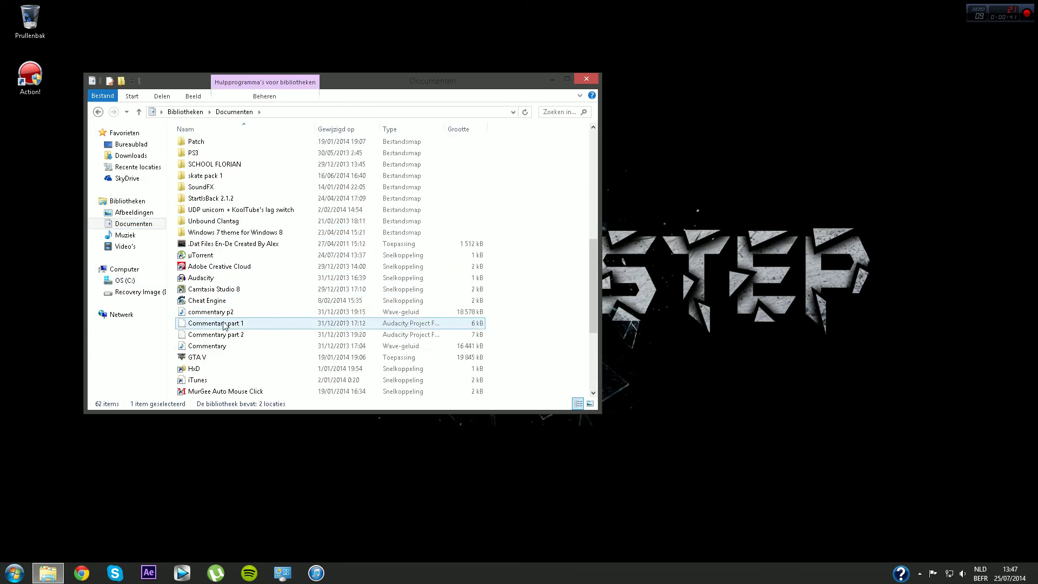
{"action": "scroll", "coordinate": [226, 305], "scroll_direction": "up", "scroll_amount": 5}
{"action": "double_click", "coordinate": [215, 247]}
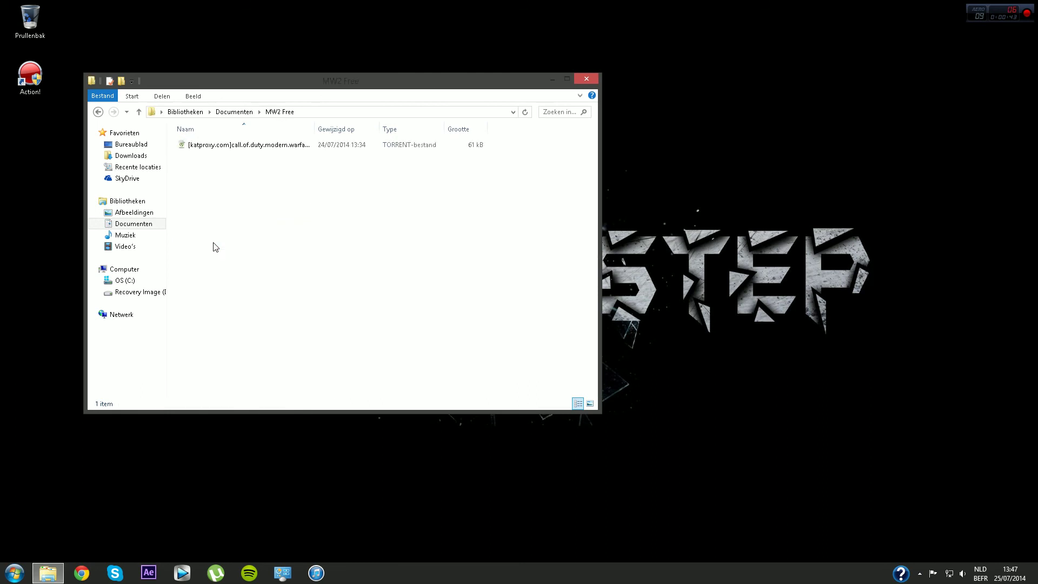
Select the Call of Duty torrent file and drag it to open in µTorrent.
{"action": "left_click", "coordinate": [196, 144]}
{"action": "left_click", "coordinate": [290, 189]}
{"action": "left_click", "coordinate": [215, 145]}
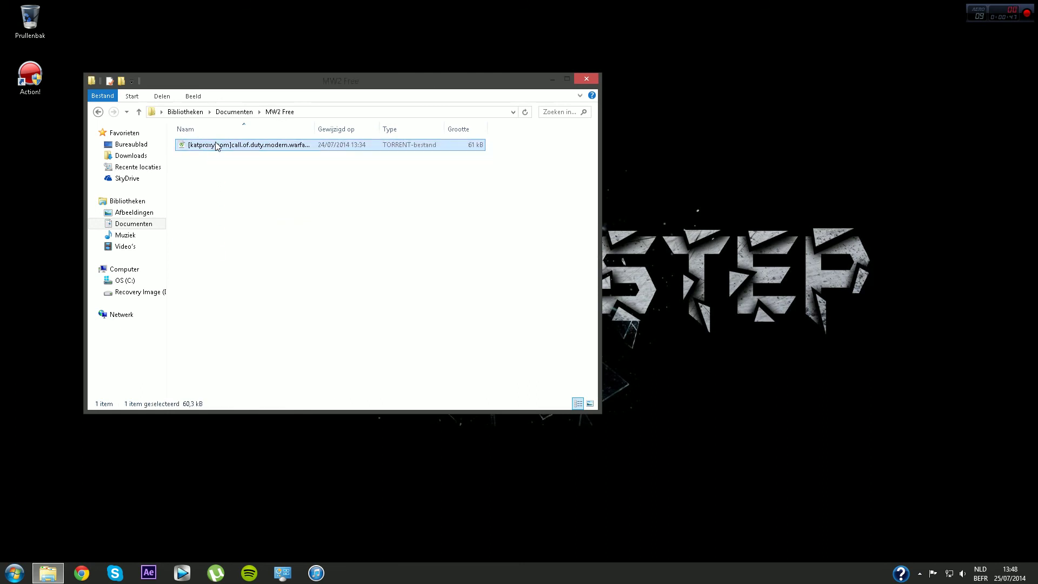
{"action": "left_click_drag", "start_coordinate": [214, 153], "coordinate": [247, 156]}
Select the finished Call of Duty MW2 torrent in µTorrent and snap the MW2 Free window right.
{"action": "left_click", "coordinate": [224, 570]}
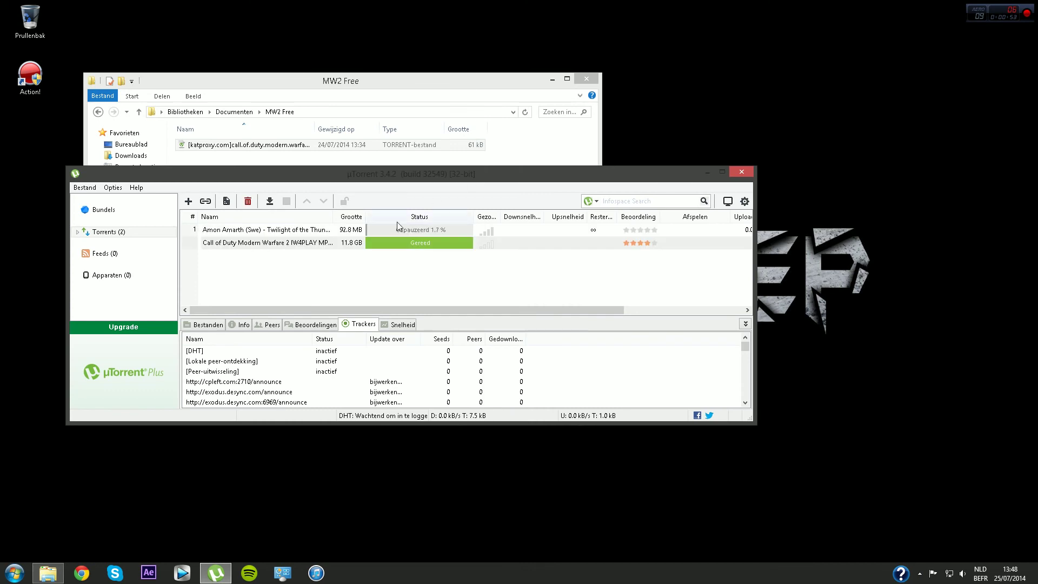
{"action": "left_click", "coordinate": [348, 264]}
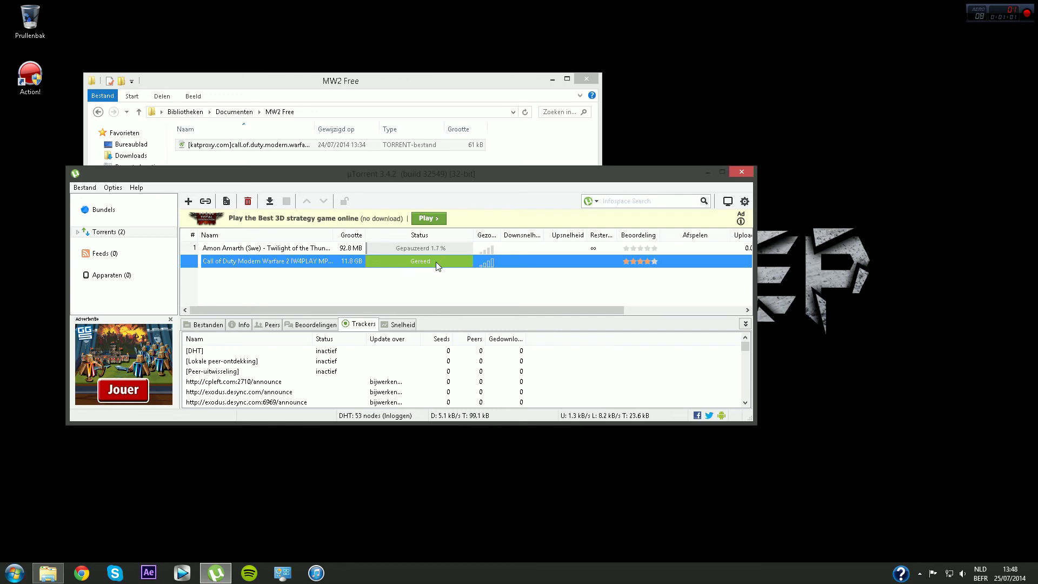
{"action": "left_click", "coordinate": [513, 78]}
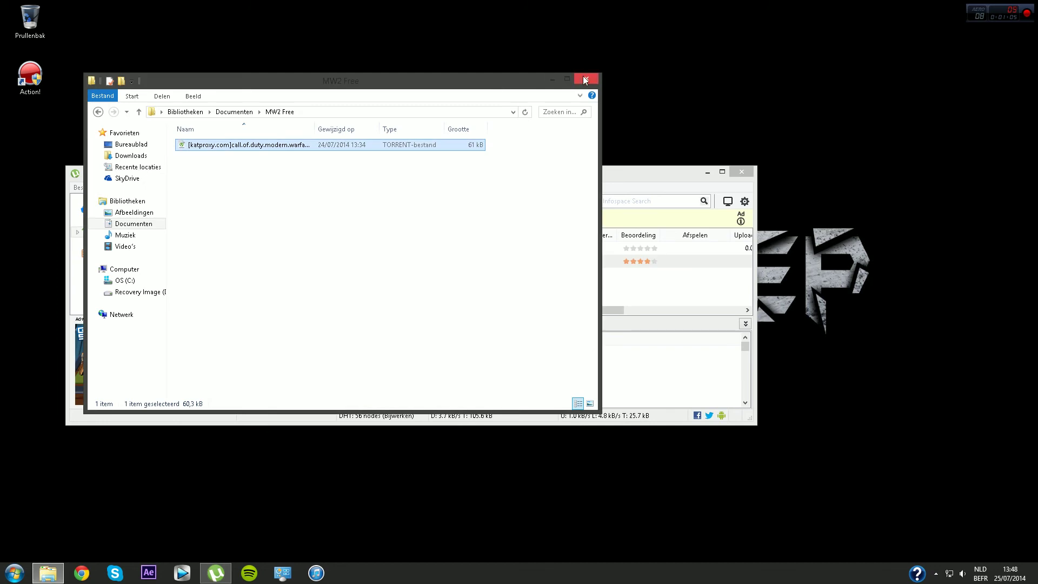
{"action": "left_click", "coordinate": [640, 174]}
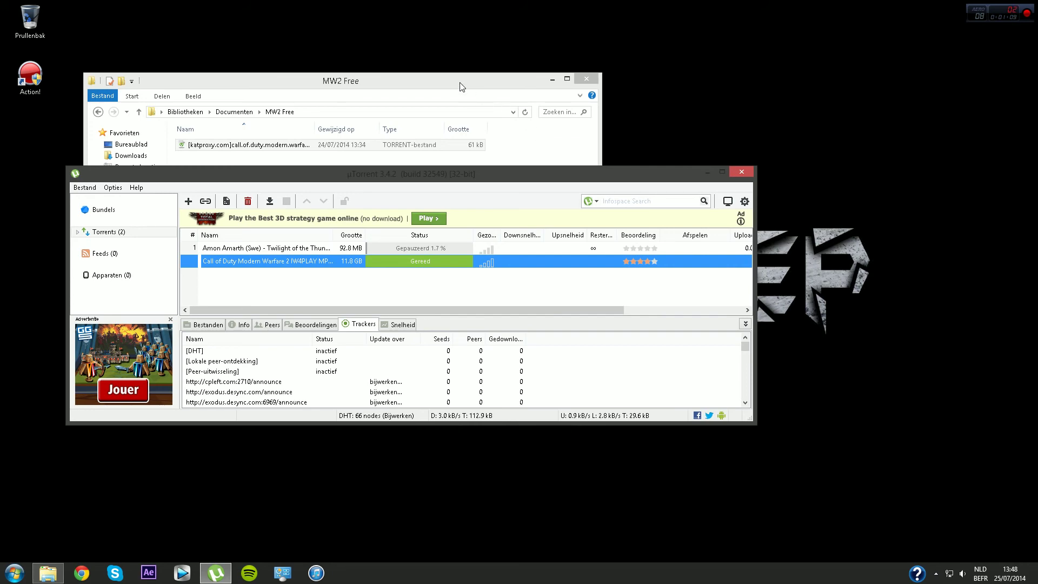
{"action": "left_click_drag", "start_coordinate": [461, 86], "coordinate": [1035, 63]}
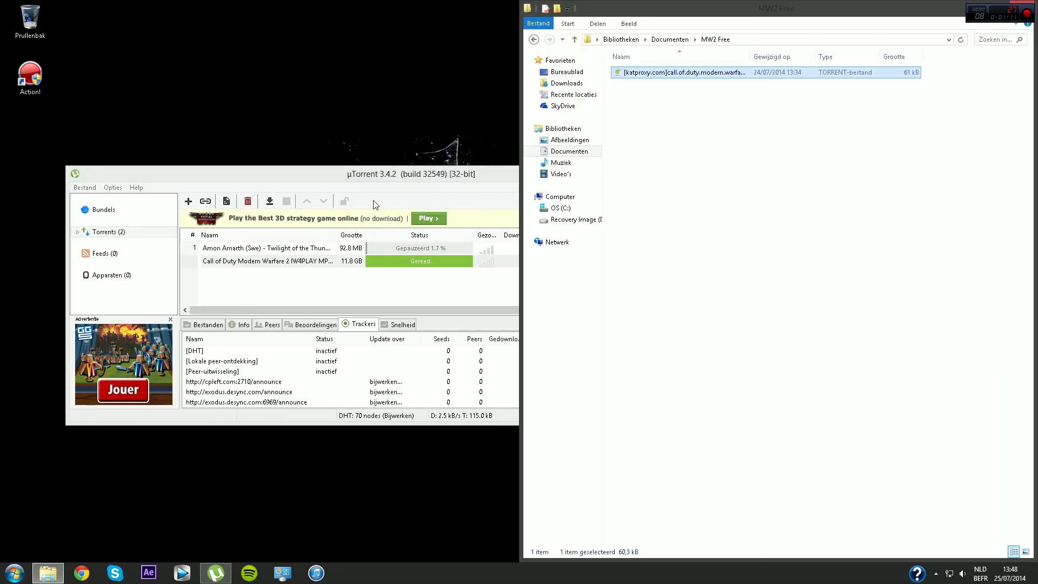
{"action": "left_click", "coordinate": [352, 181]}
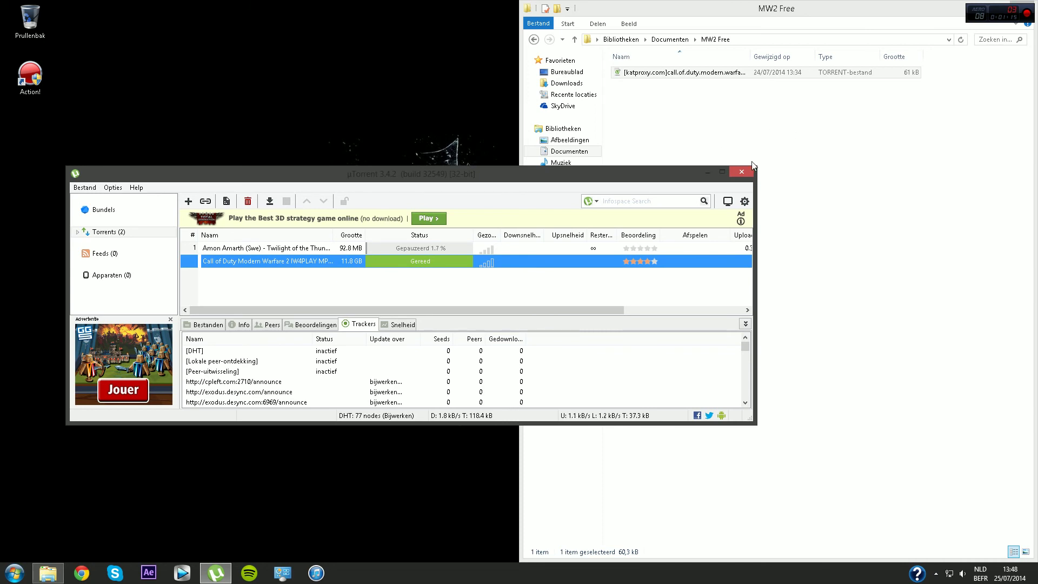
Open the Call of Duty torrent's download folder via 'Bijbehorende map openen', dismissing the upgrade warning.
{"action": "right_click", "coordinate": [288, 268]}
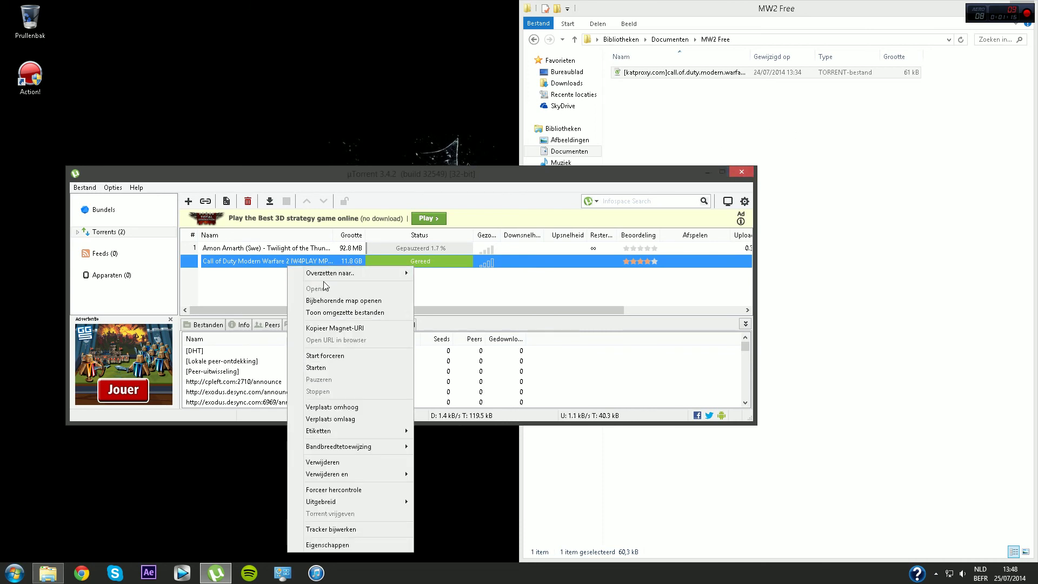
{"action": "left_click", "coordinate": [346, 299]}
{"action": "left_click", "coordinate": [370, 321]}
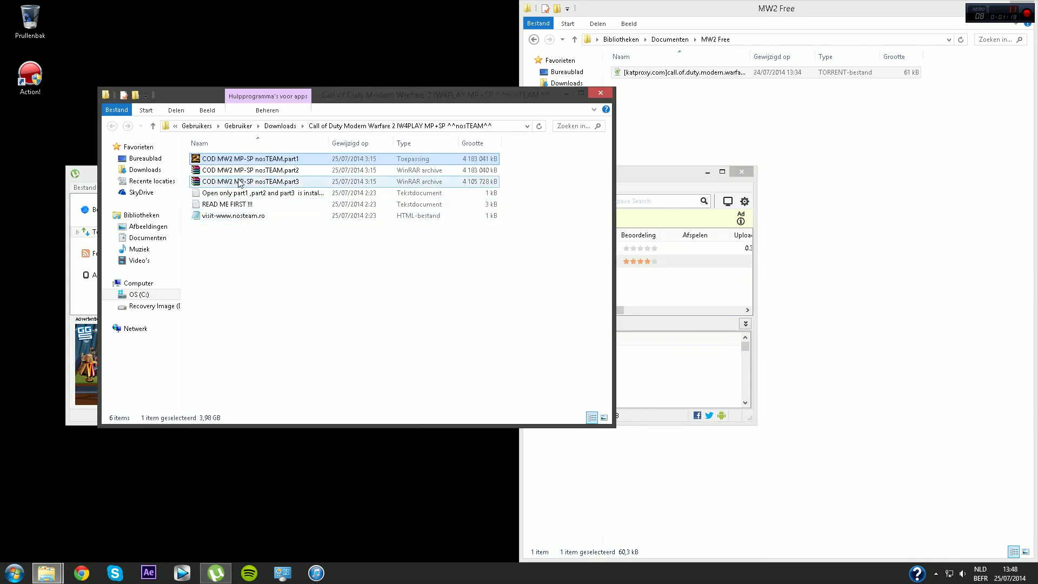
Open READ ME FIRST !!! in Notepad and scroll to its install instructions.
{"action": "double_click", "coordinate": [209, 205]}
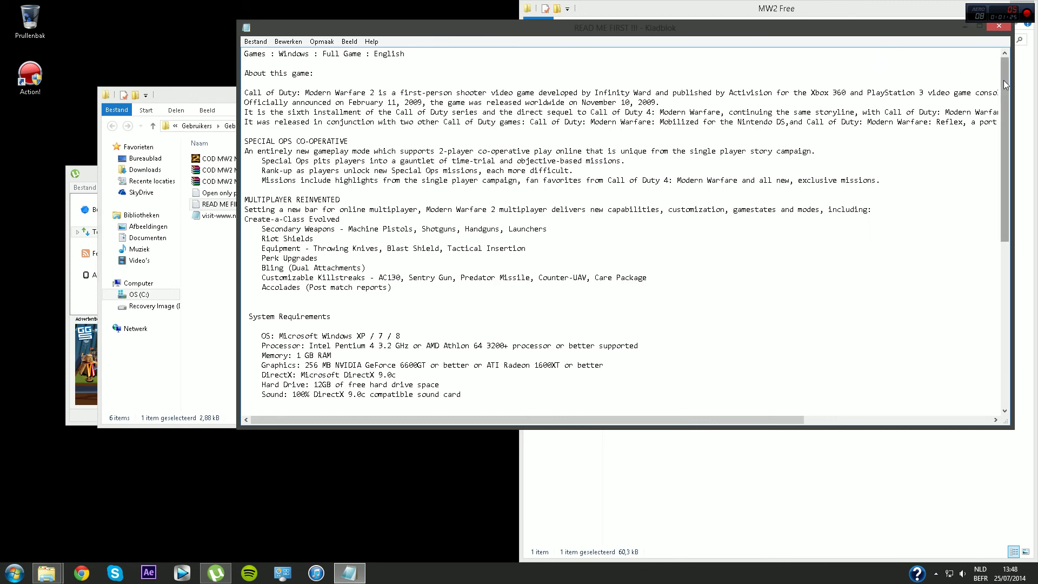
{"action": "left_click_drag", "start_coordinate": [1006, 85], "coordinate": [1006, 239]}
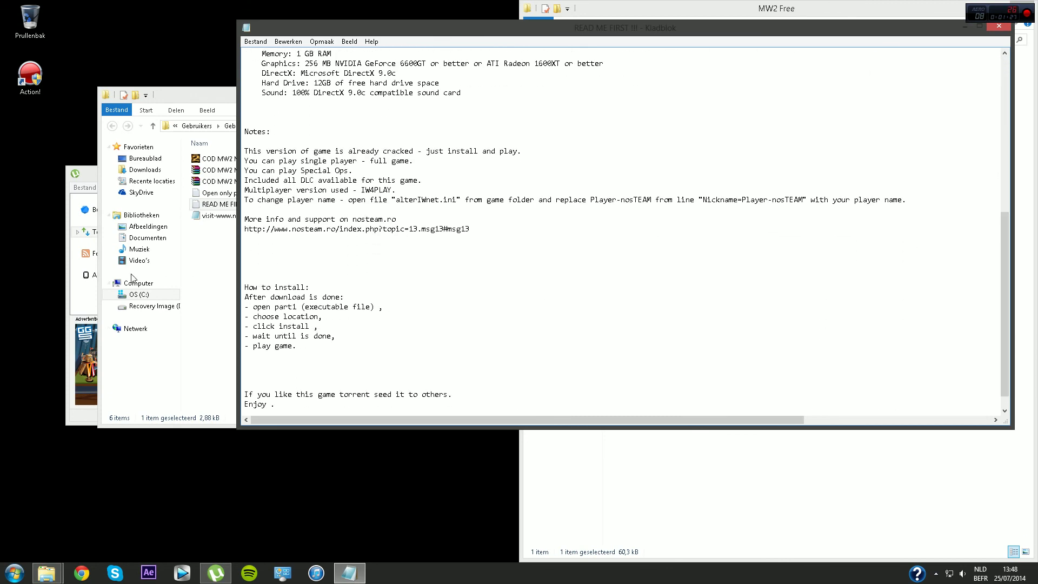
{"action": "left_click_drag", "start_coordinate": [244, 287], "coordinate": [349, 348]}
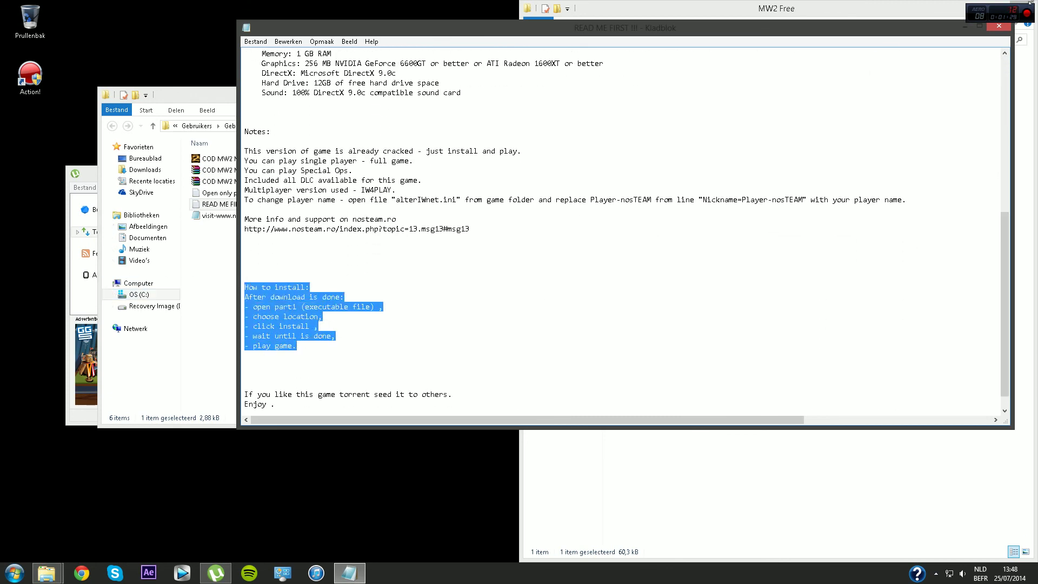
{"action": "left_click_drag", "start_coordinate": [888, 33], "coordinate": [768, 48]}
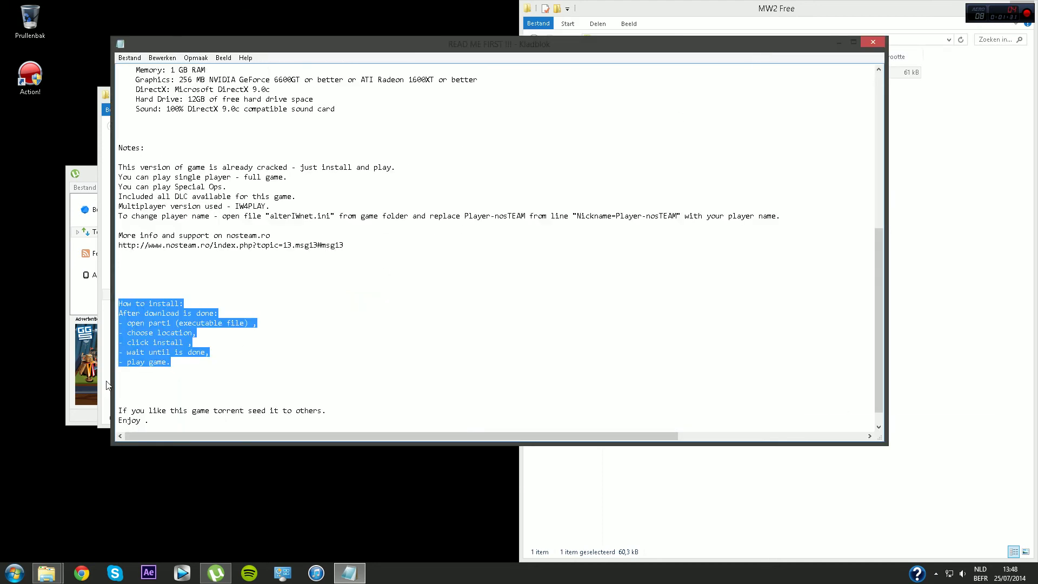
{"action": "left_click", "coordinate": [122, 371]}
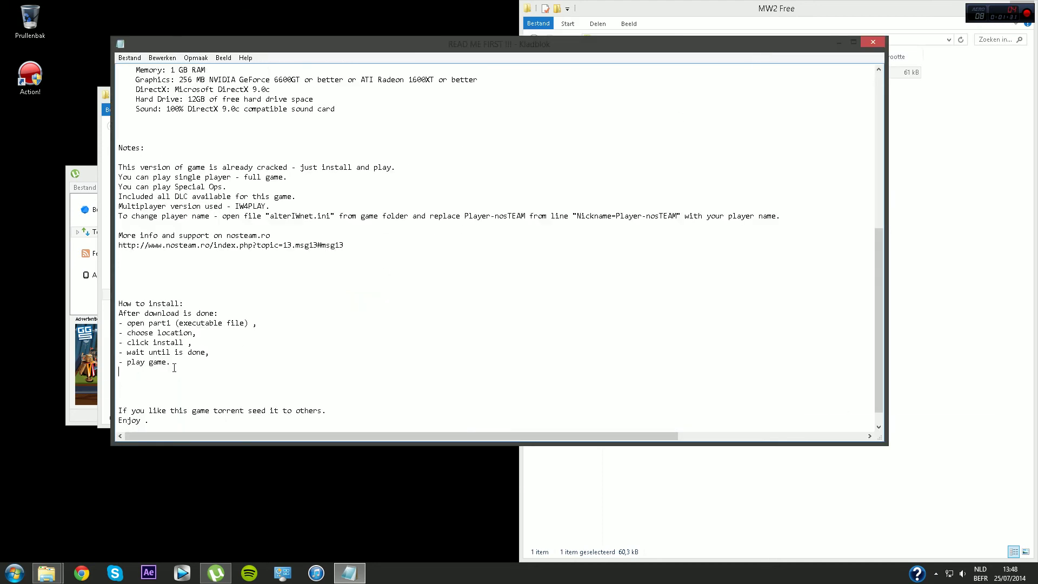
Close the README notes and launch the part1 installer from the nosTEAM folder.
{"action": "left_click", "coordinate": [881, 44]}
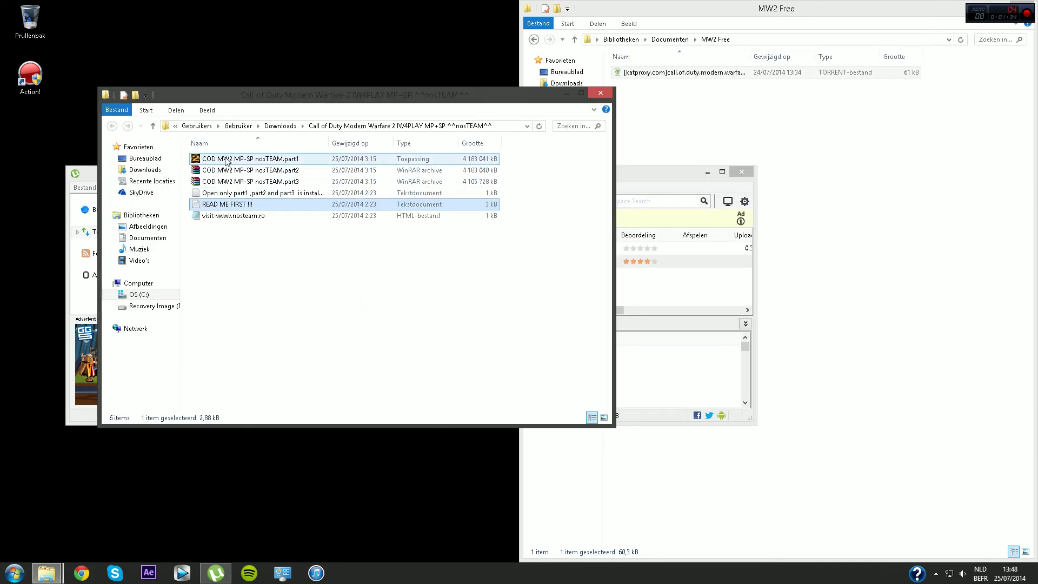
{"action": "left_click", "coordinate": [226, 159]}
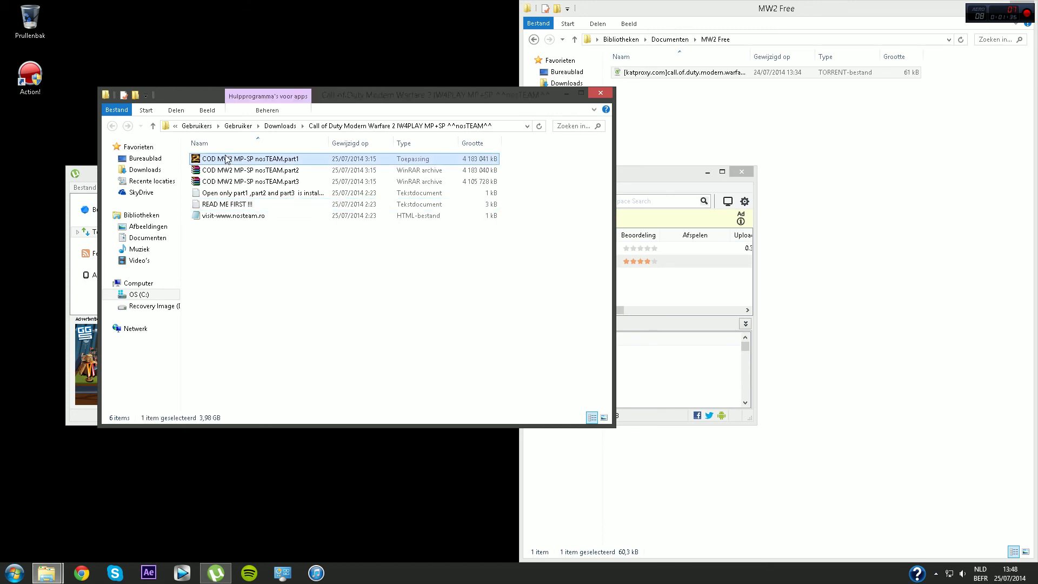
{"action": "double_click", "coordinate": [287, 159]}
Resume the paused Amon Amarth torrent, unsnap the folder window, and minimise µTorrent.
{"action": "left_click", "coordinate": [674, 170]}
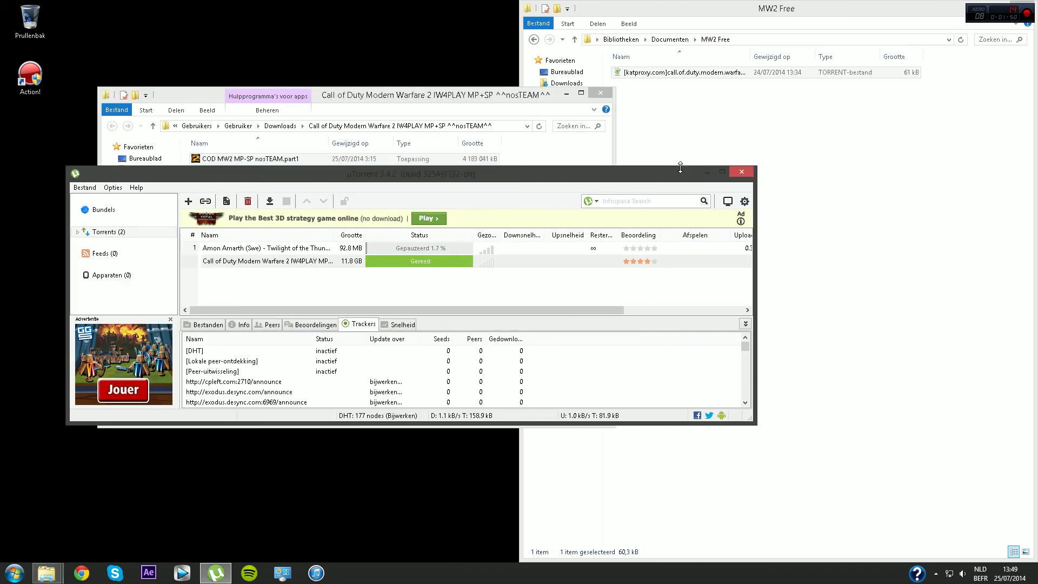
{"action": "right_click", "coordinate": [429, 250]}
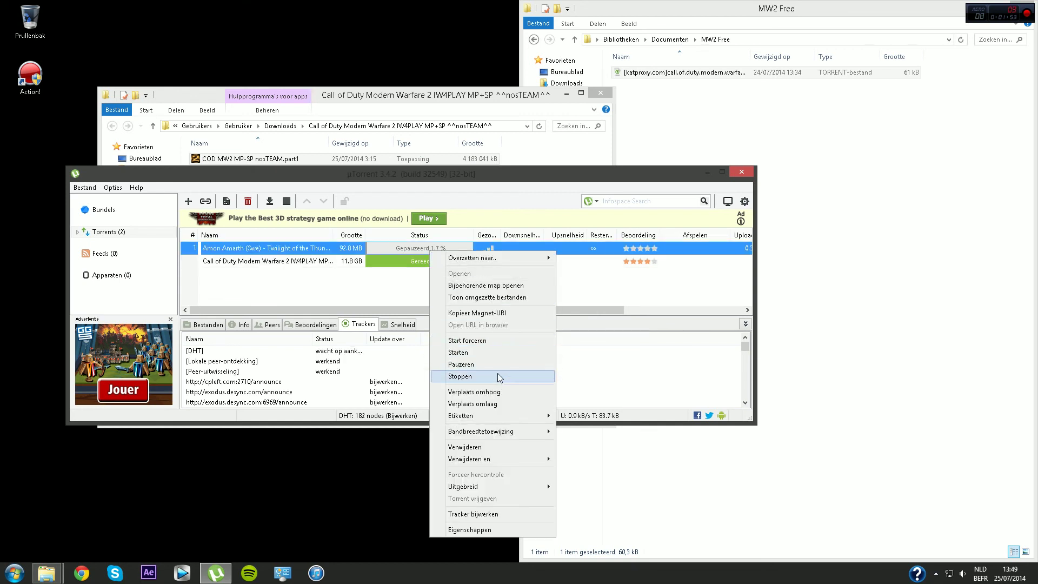
{"action": "left_click", "coordinate": [475, 352]}
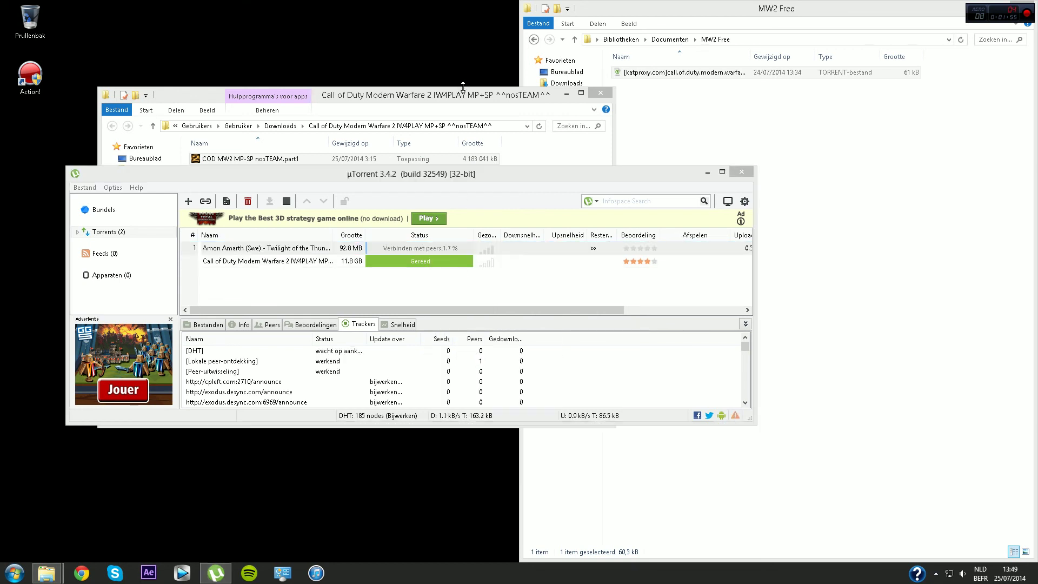
{"action": "left_click", "coordinate": [479, 98]}
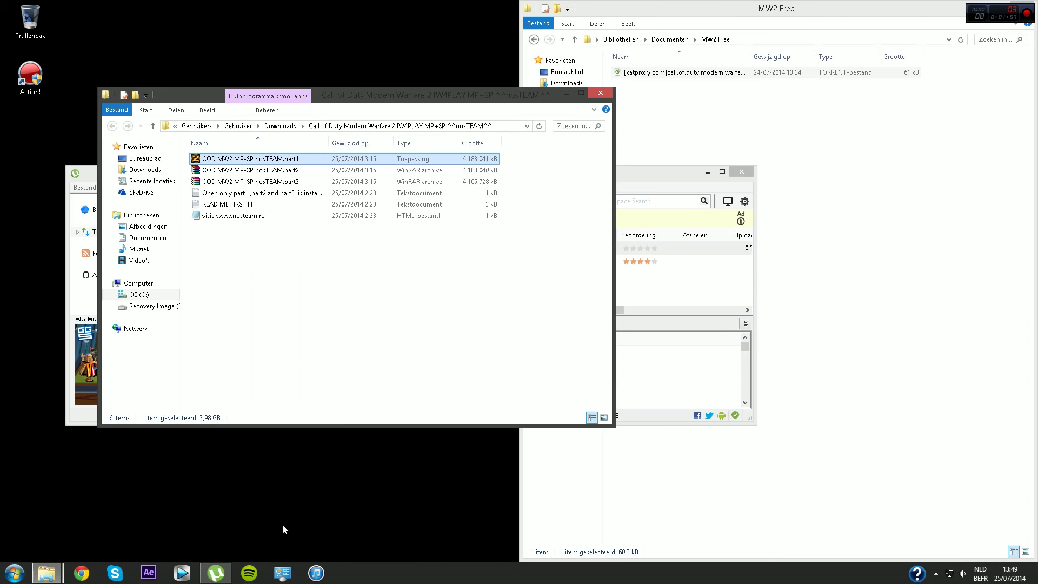
{"action": "left_click_drag", "start_coordinate": [951, 4], "coordinate": [831, 66]}
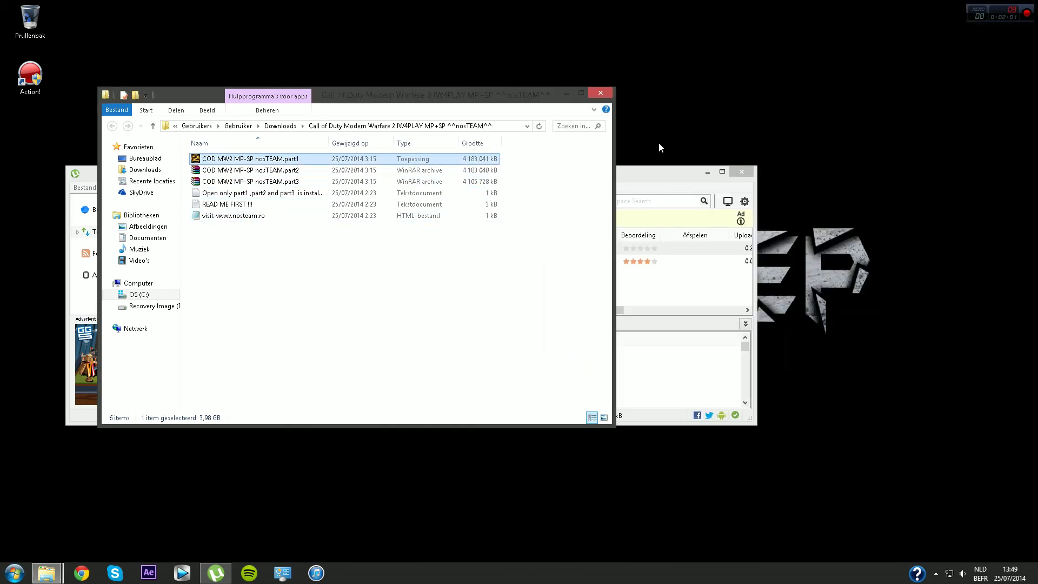
{"action": "left_click", "coordinate": [708, 171]}
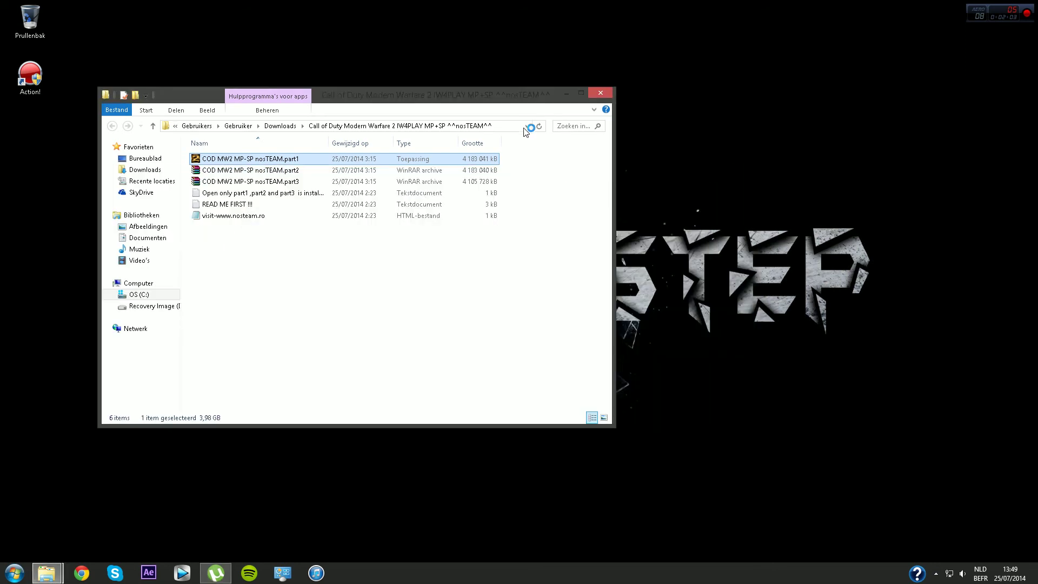
{"action": "left_click_drag", "start_coordinate": [475, 97], "coordinate": [652, 93]}
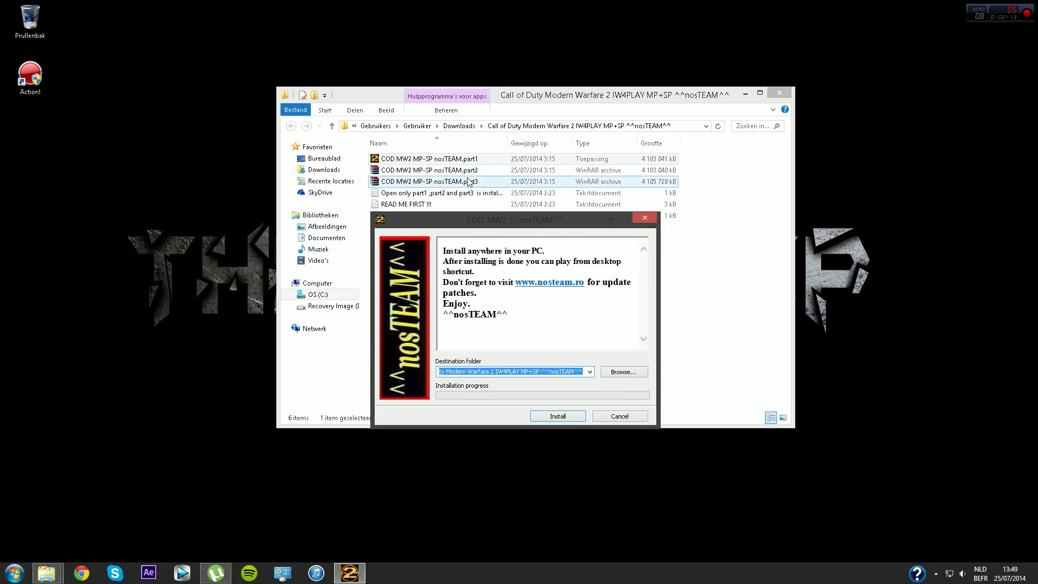
{"action": "left_click", "coordinate": [624, 372]}
{"action": "left_click", "coordinate": [448, 280]}
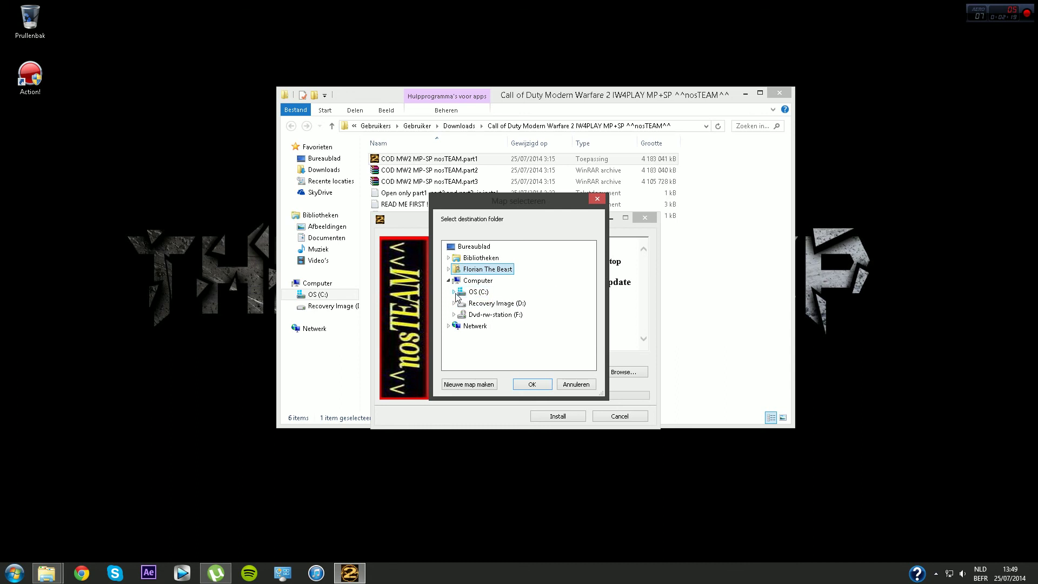
{"action": "left_click", "coordinate": [453, 292]}
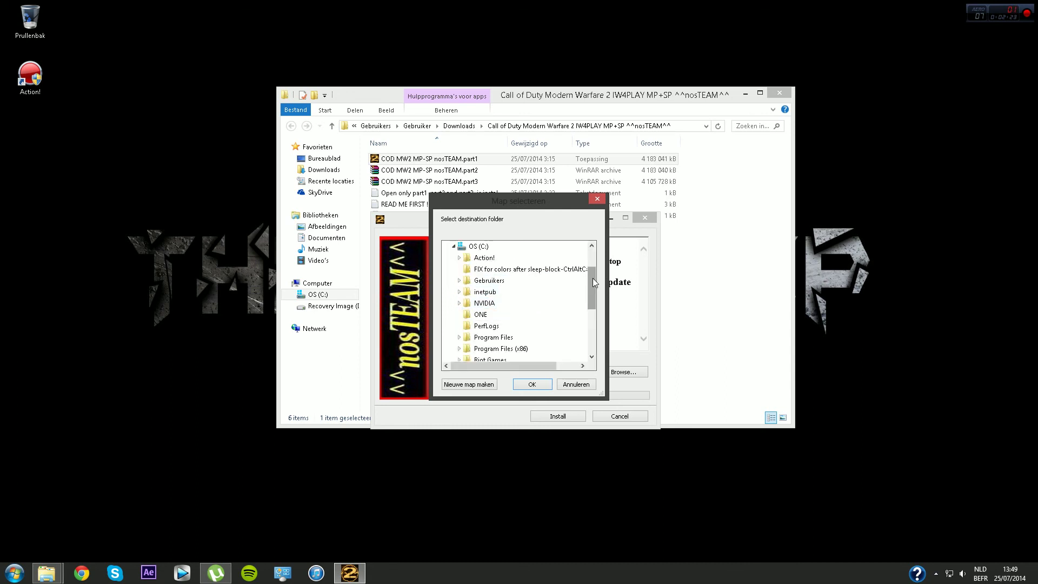
{"action": "mouse_move", "coordinate": [592, 277]}
{"action": "left_mouse_down"}
{"action": "mouse_move", "coordinate": [593, 260]}
{"action": "mouse_move", "coordinate": [576, 279]}
{"action": "left_mouse_up"}
{"action": "scroll", "coordinate": [593, 279], "scroll_direction": "down", "scroll_amount": 1}
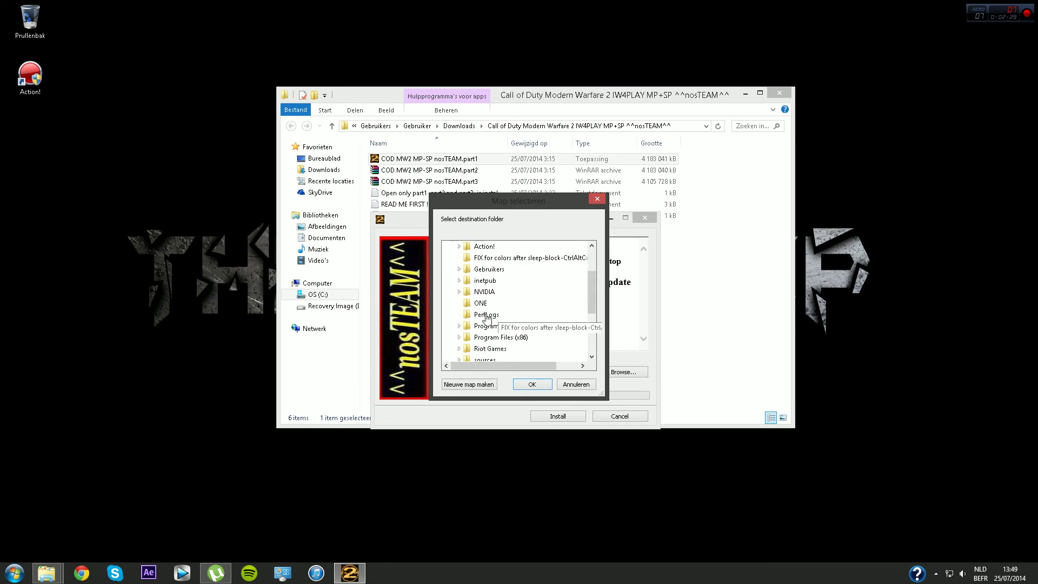
{"action": "double_click", "coordinate": [492, 325]}
{"action": "scroll", "coordinate": [503, 260], "scroll_direction": "up", "scroll_amount": 3}
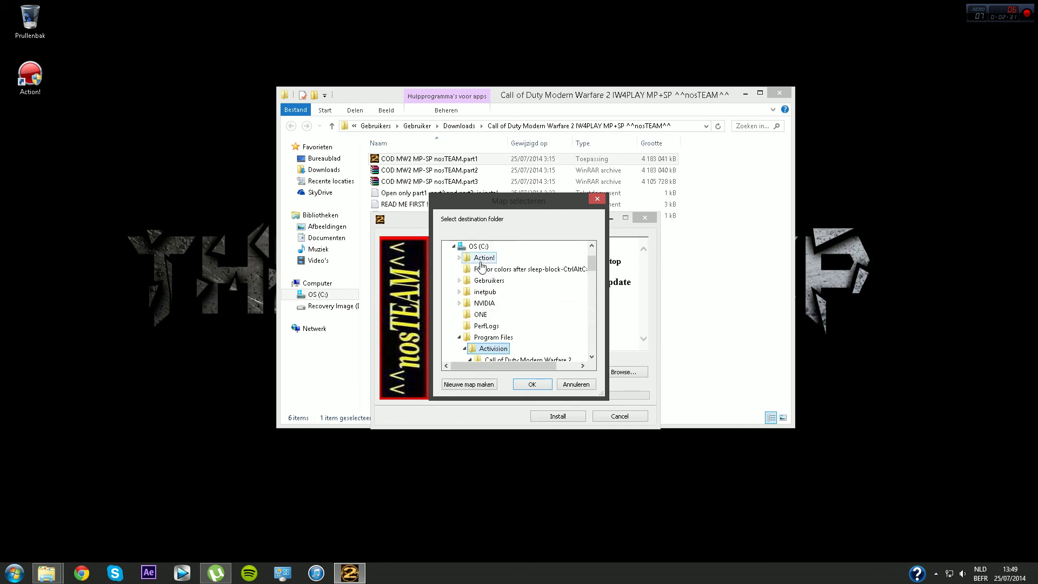
{"action": "double_click", "coordinate": [502, 348]}
{"action": "left_click", "coordinate": [574, 385]}
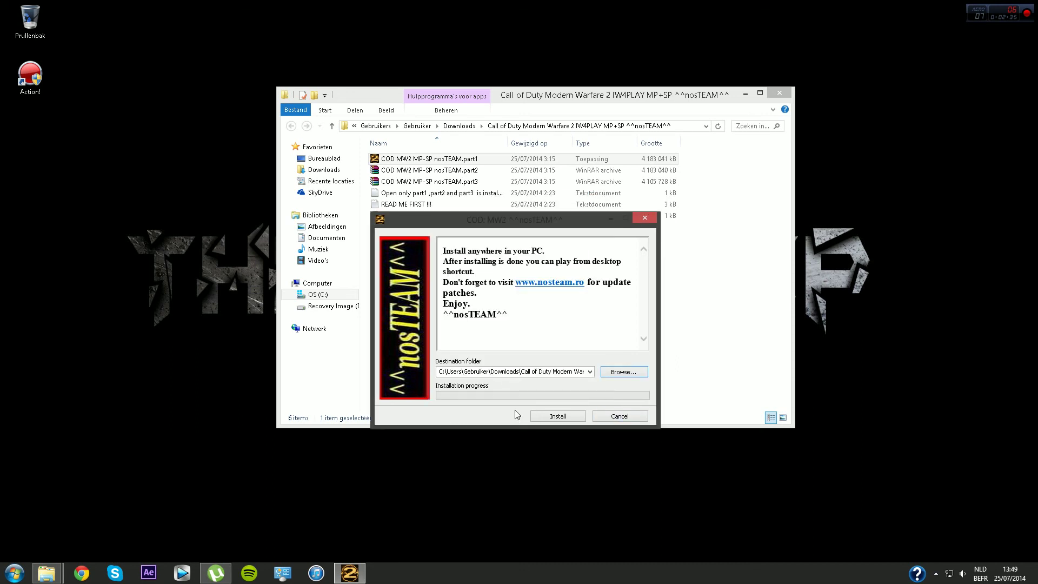
{"action": "left_click", "coordinate": [620, 417]}
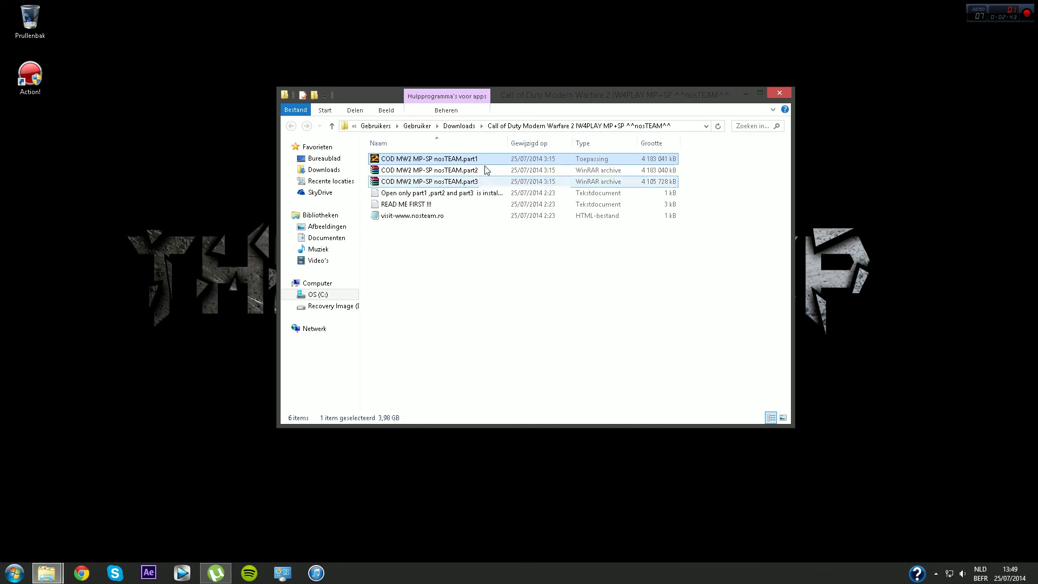
Deselect the file and close the MW2 download folder window.
{"action": "left_click", "coordinate": [495, 275]}
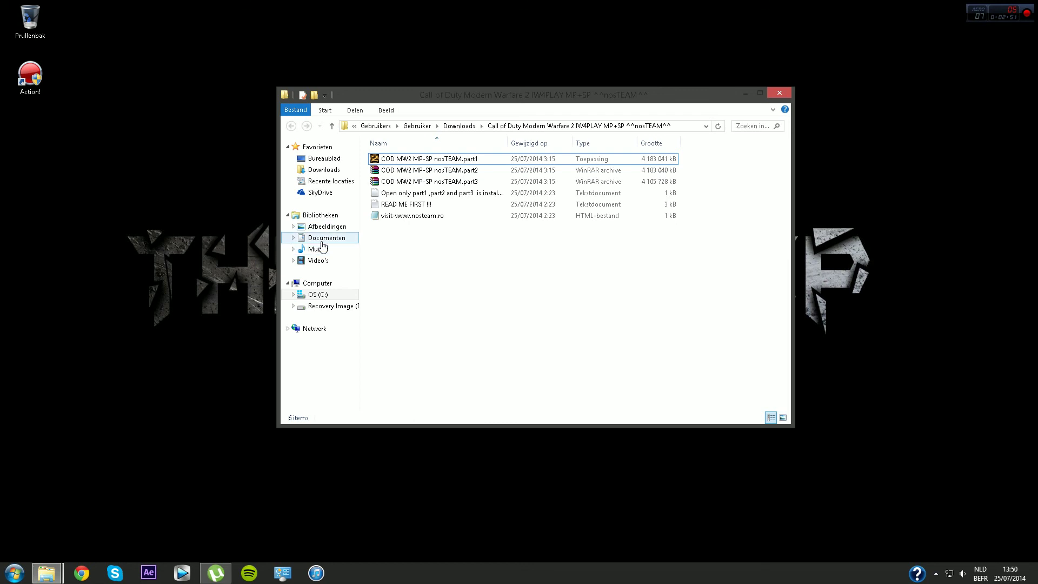
{"action": "left_click", "coordinate": [781, 91]}
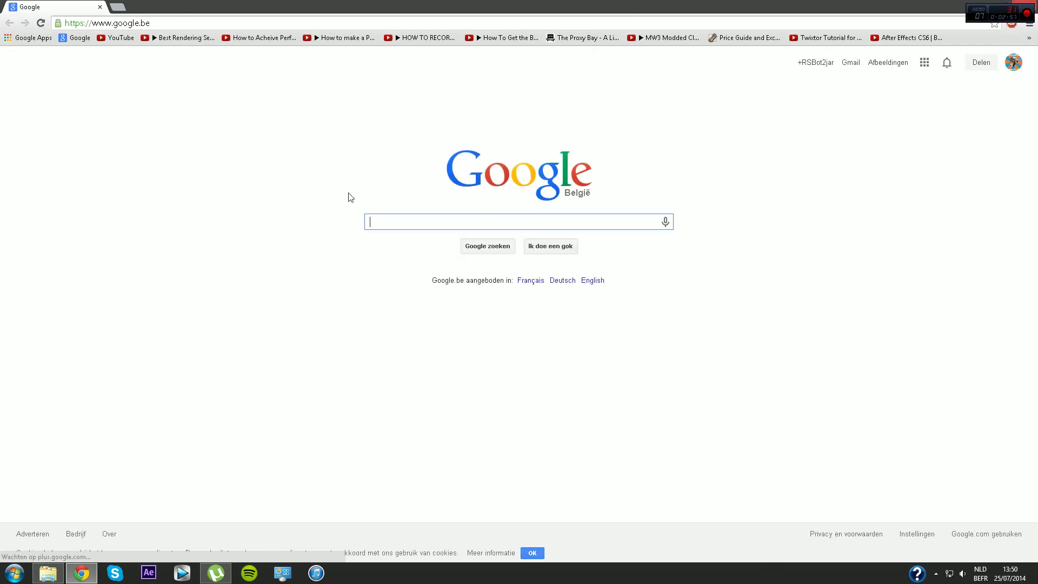
Search Google for 'nosteam' and open the nosTEAM.ro result.
{"action": "type", "text": "no"}
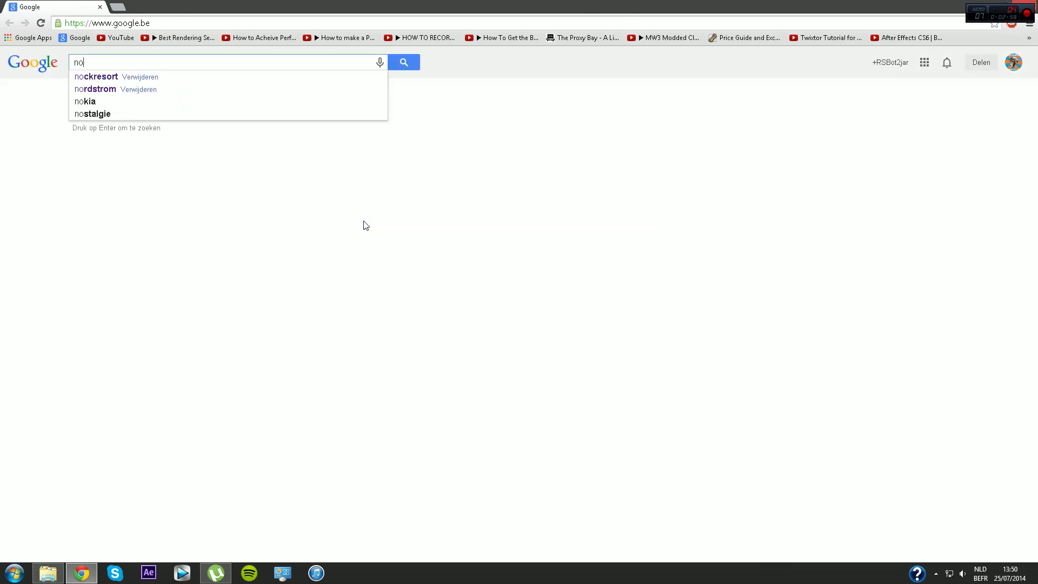
{"action": "type", "text": "stea"}
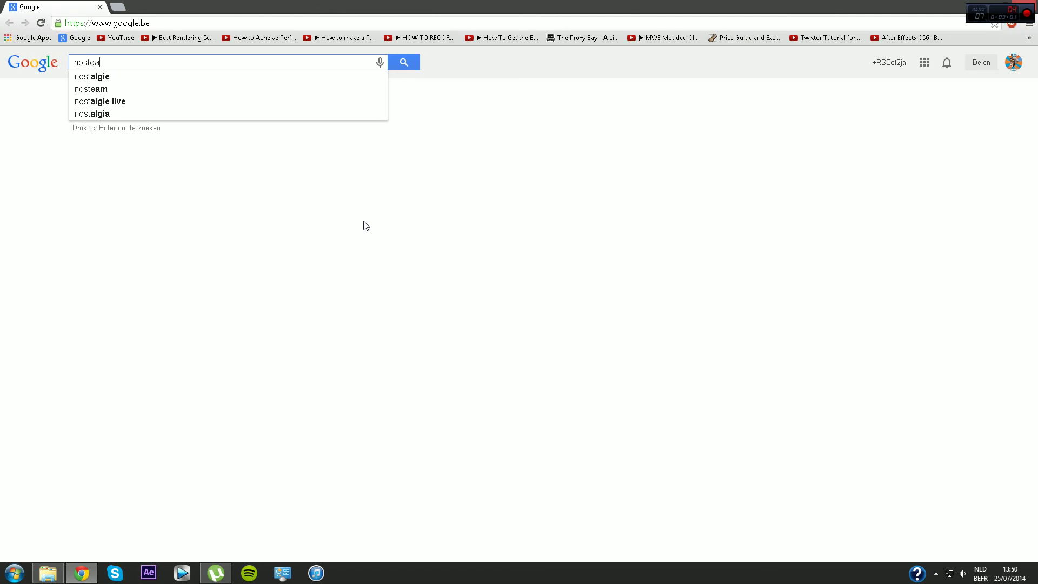
{"action": "type", "text": "m"}
{"action": "key", "text": "Return"}
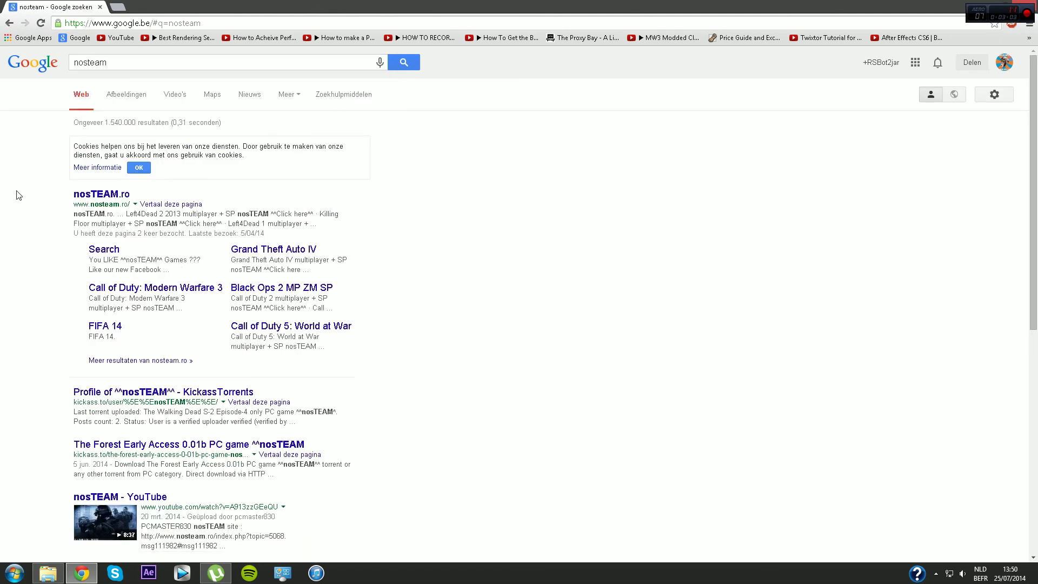
{"action": "left_click", "coordinate": [99, 192]}
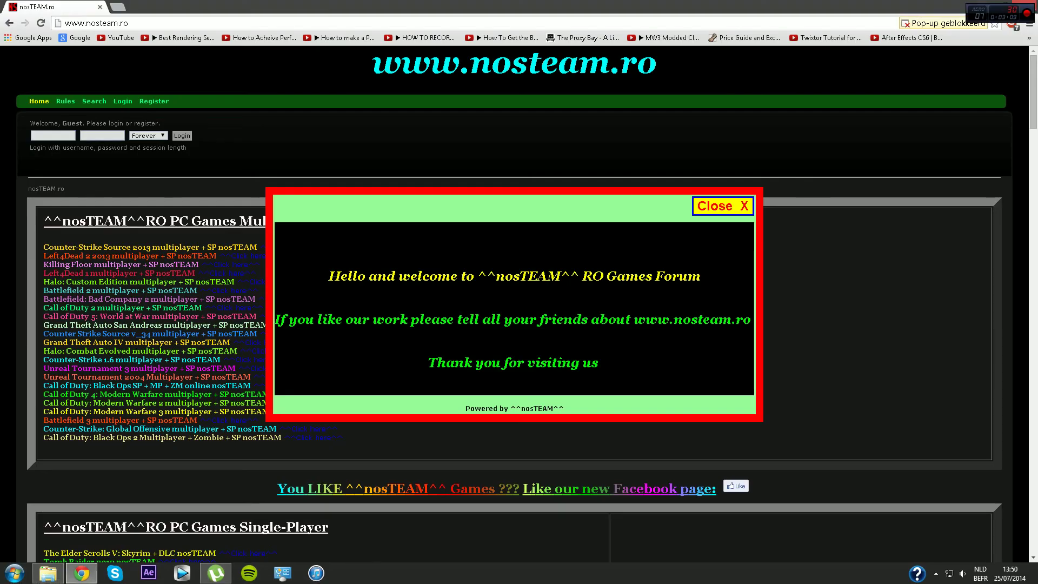
Dismiss the nosTEAM welcome popup and ad window, then open the Modern Warfare 2 multiplayer topic.
{"action": "left_click", "coordinate": [729, 217]}
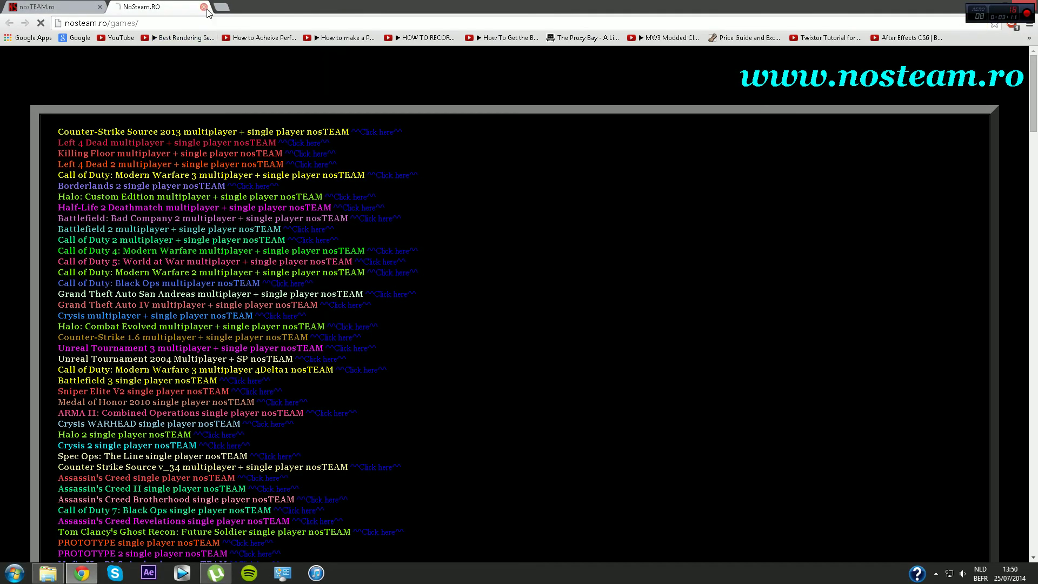
{"action": "left_click", "coordinate": [209, 7]}
{"action": "left_click", "coordinate": [733, 205]}
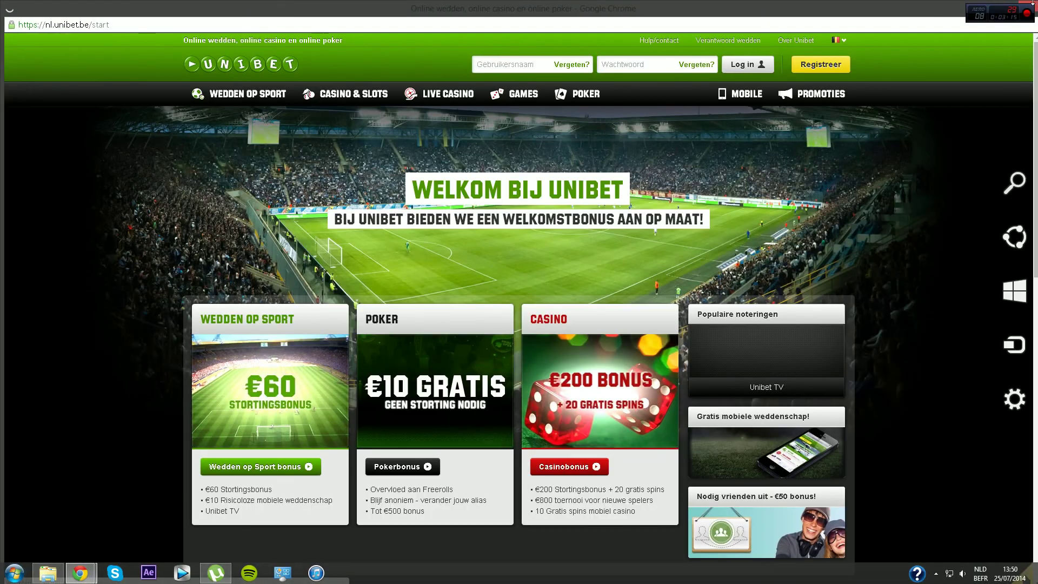
{"action": "left_click", "coordinate": [1002, 13]}
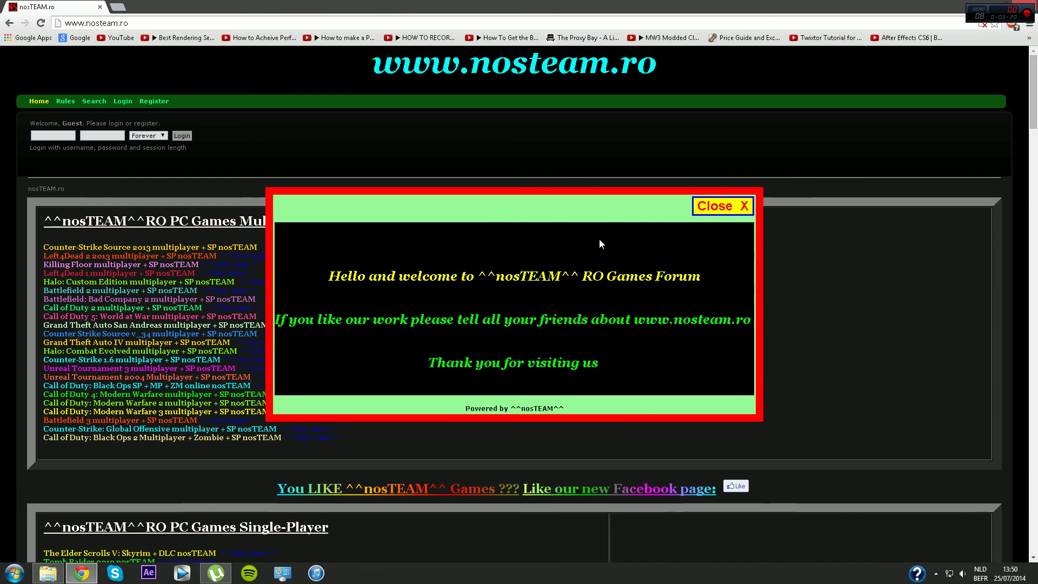
{"action": "scroll", "coordinate": [562, 231], "scroll_direction": "down", "scroll_amount": 4}
{"action": "scroll", "coordinate": [144, 153], "scroll_direction": "up", "scroll_amount": 2}
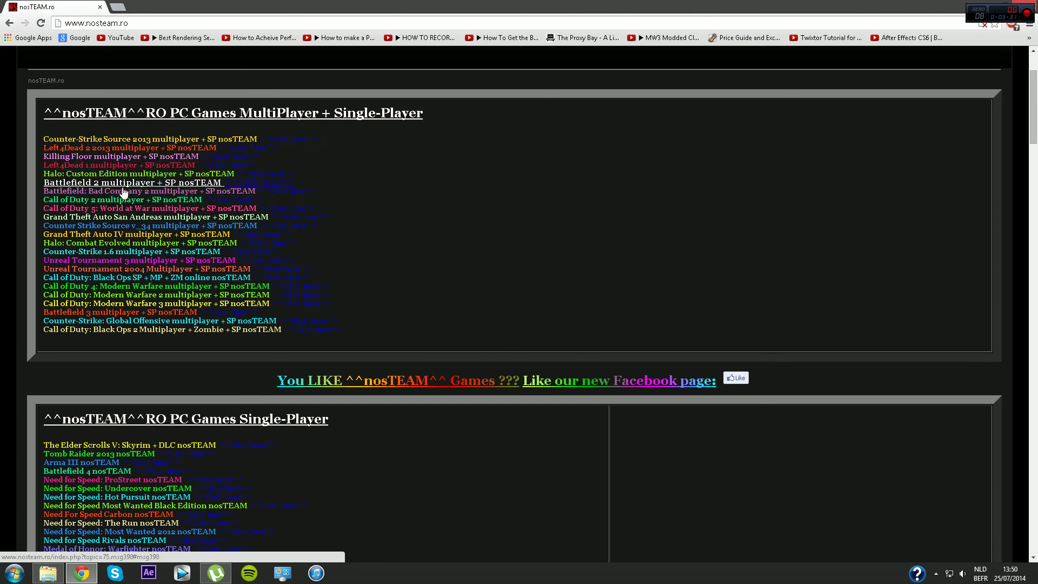
{"action": "left_click", "coordinate": [122, 296]}
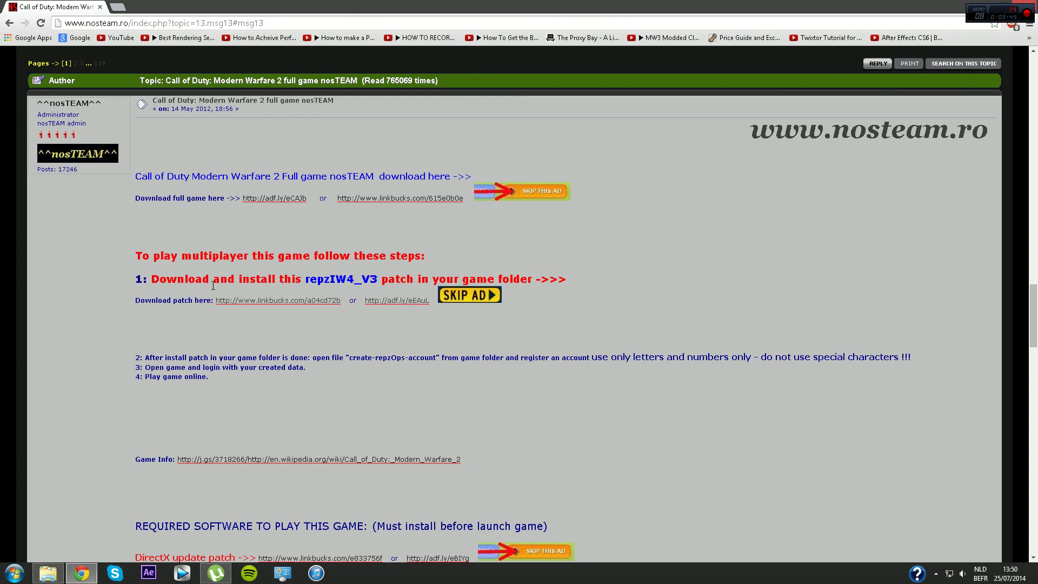
Navigate File Explorer to C:\Program Files\Activision\Call of Duty Modern Warfare 2.
{"action": "left_click", "coordinate": [48, 572]}
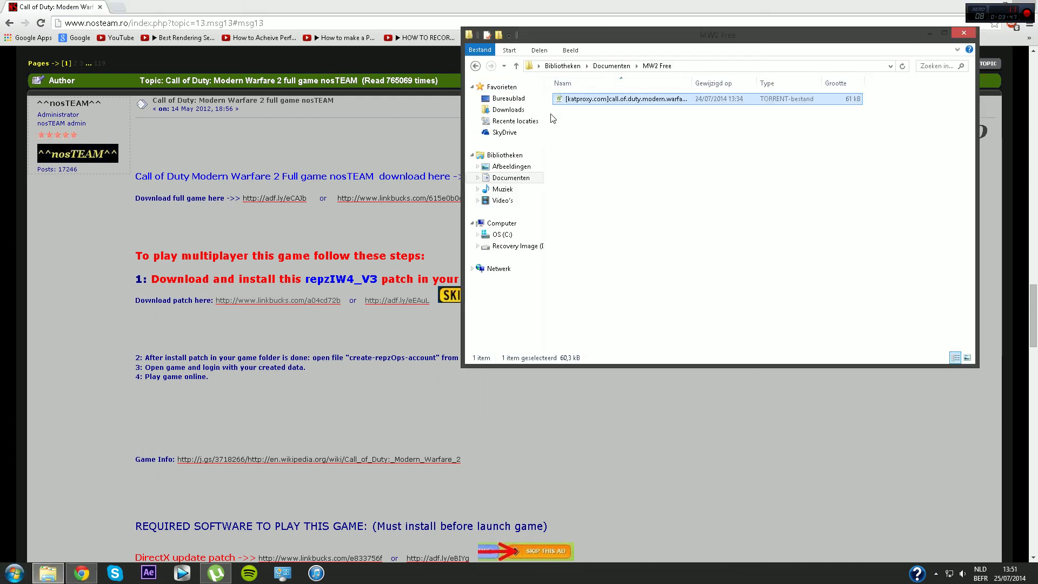
{"action": "left_click", "coordinate": [510, 110]}
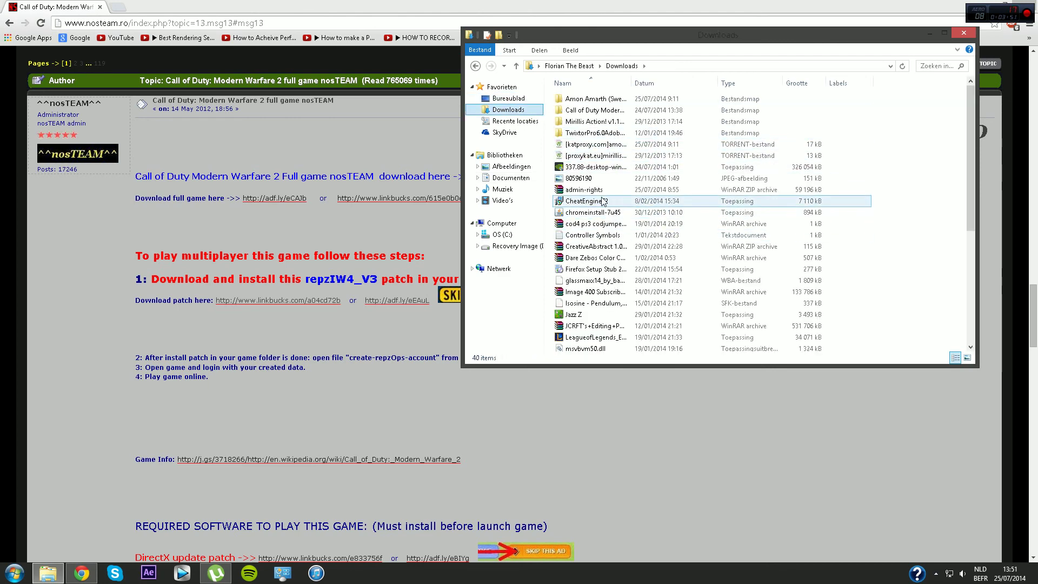
{"action": "left_click", "coordinate": [594, 258]}
{"action": "scroll", "coordinate": [594, 254], "scroll_direction": "down", "scroll_amount": 2}
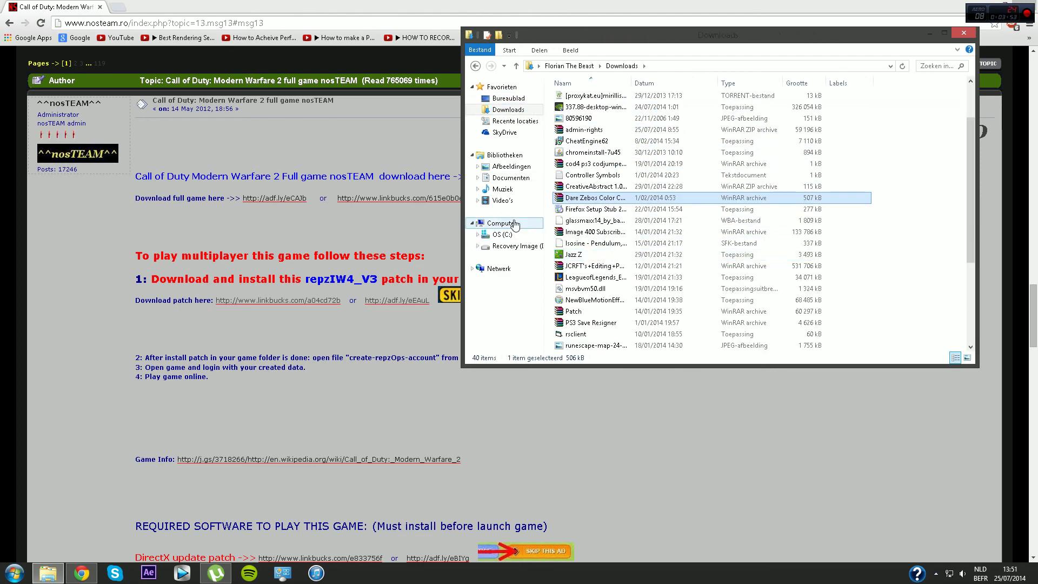
{"action": "left_click", "coordinate": [505, 234]}
{"action": "double_click", "coordinate": [588, 178]}
{"action": "double_click", "coordinate": [577, 99]}
{"action": "double_click", "coordinate": [580, 98]}
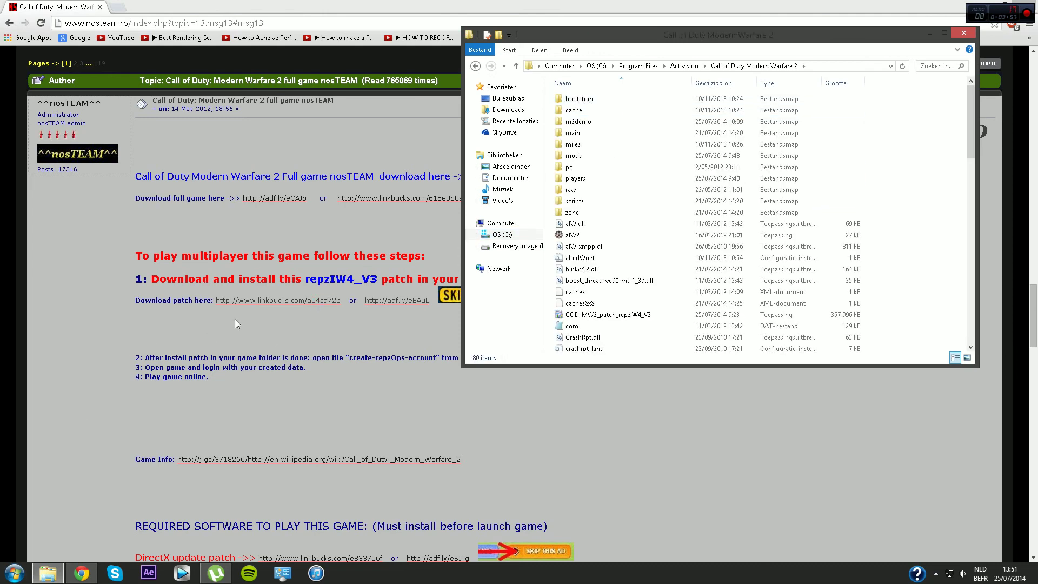
Launch COD-MW2_patch_repzIW4_V3 from the game folder.
{"action": "left_click", "coordinate": [621, 246]}
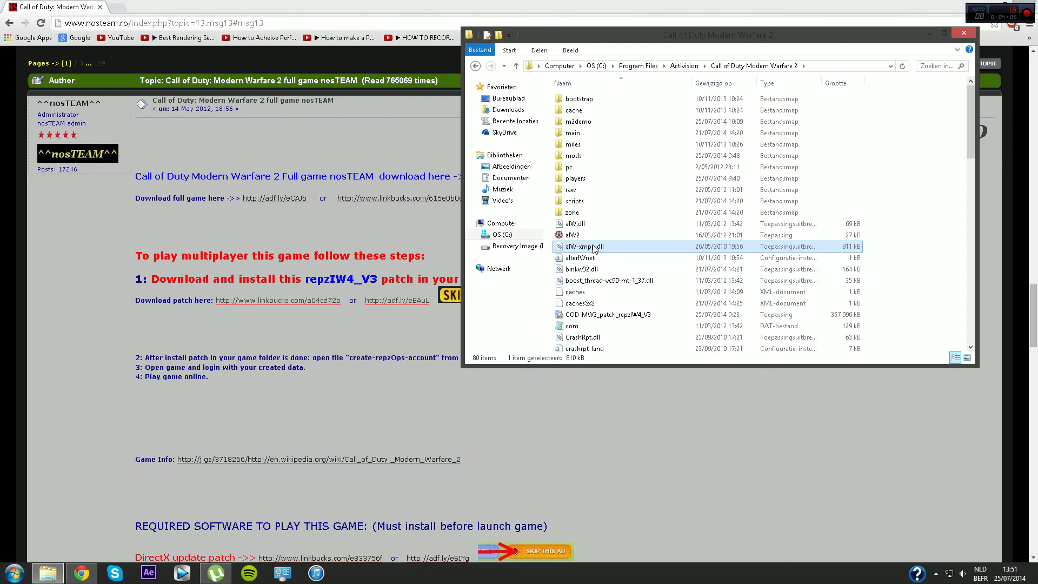
{"action": "scroll", "coordinate": [603, 268], "scroll_direction": "down", "scroll_amount": 2}
{"action": "left_click", "coordinate": [609, 257]}
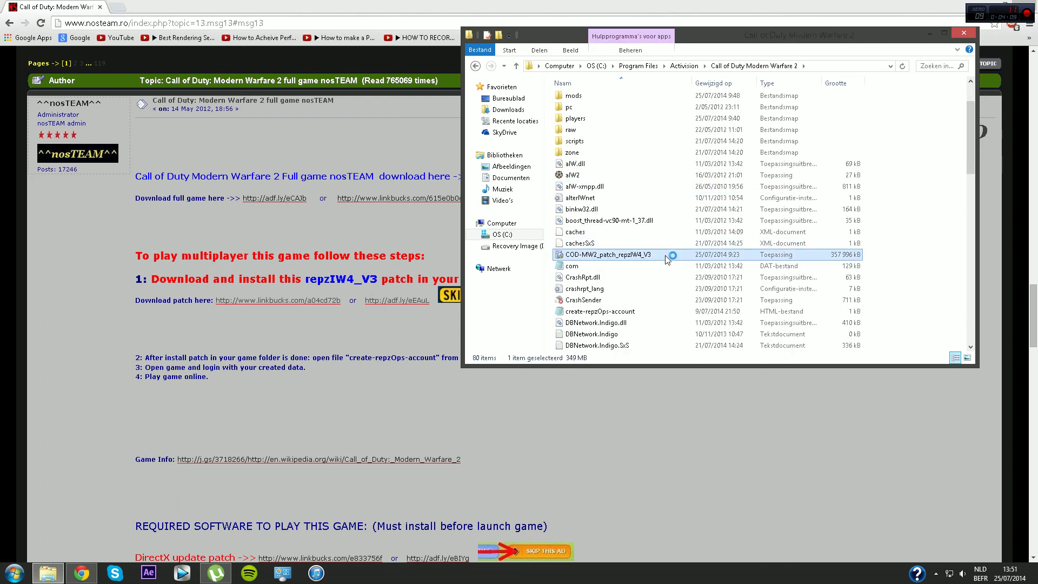
{"action": "double_click", "coordinate": [649, 258]}
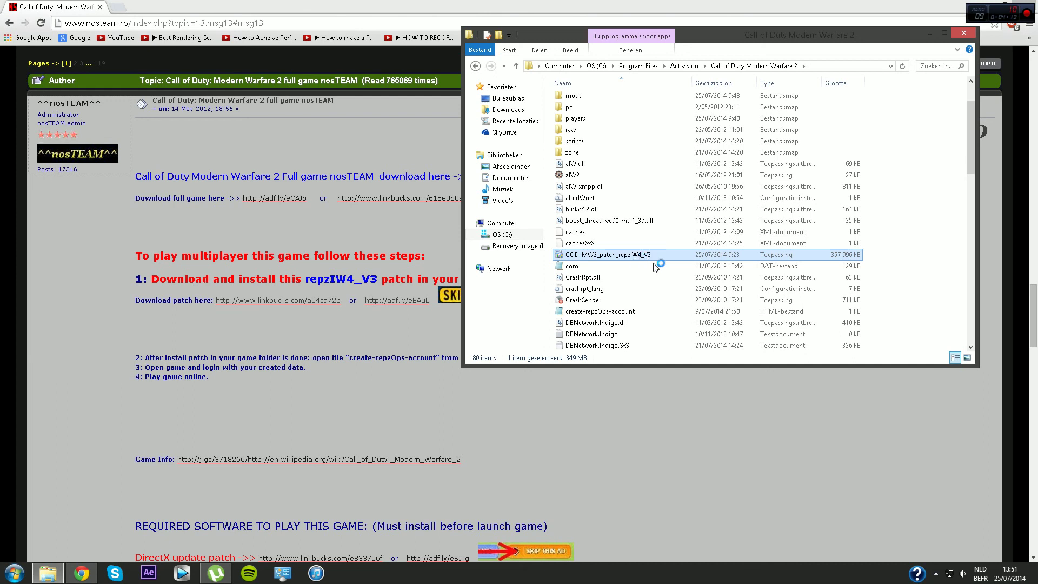
{"action": "left_click", "coordinate": [935, 573]}
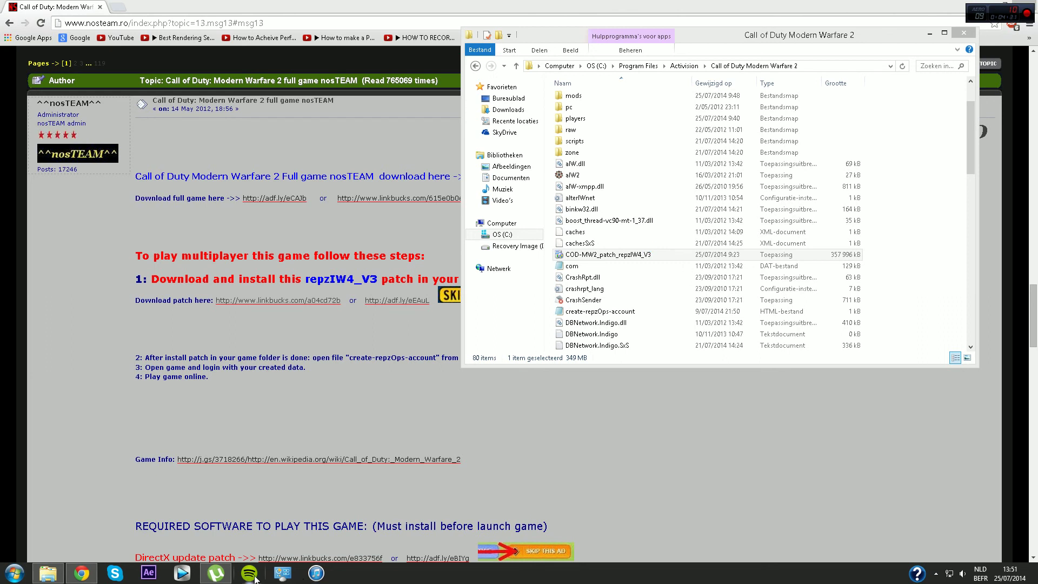
Bring up the repzIW4 patch installer and approve the administrator prompt with Ja.
{"action": "left_click", "coordinate": [227, 577]}
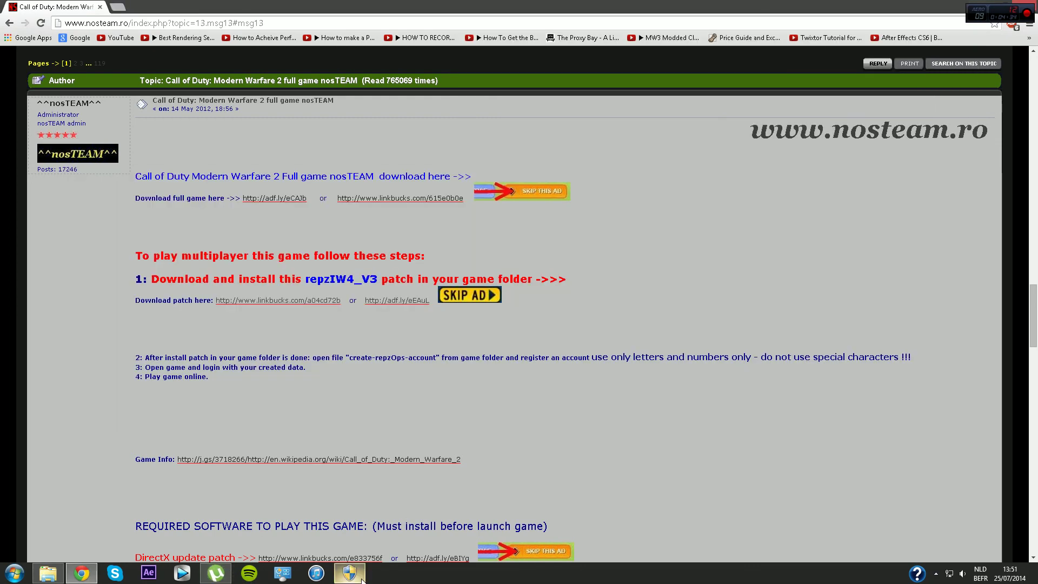
{"action": "left_click", "coordinate": [360, 577]}
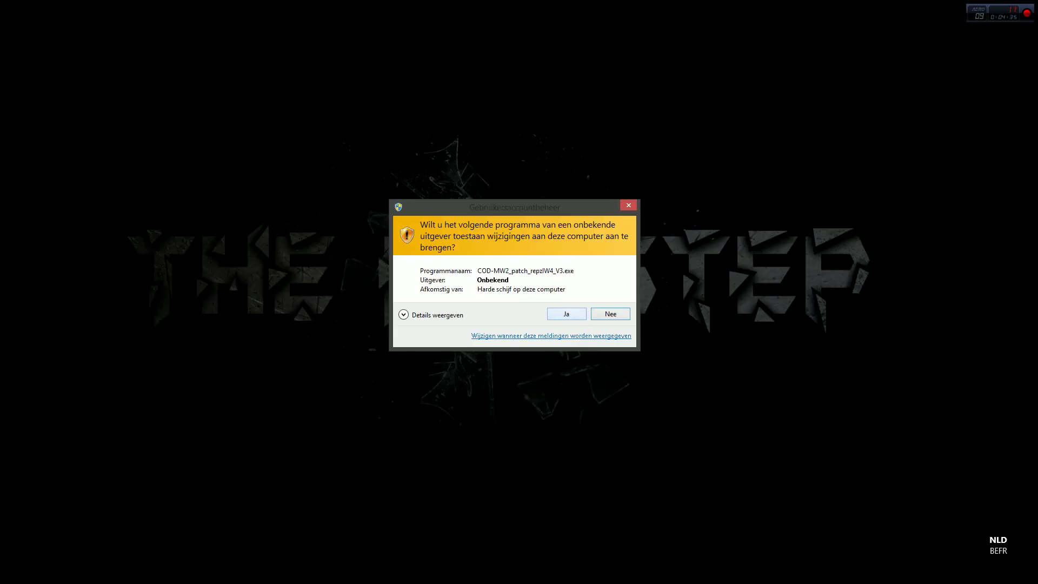
{"action": "left_click", "coordinate": [551, 311]}
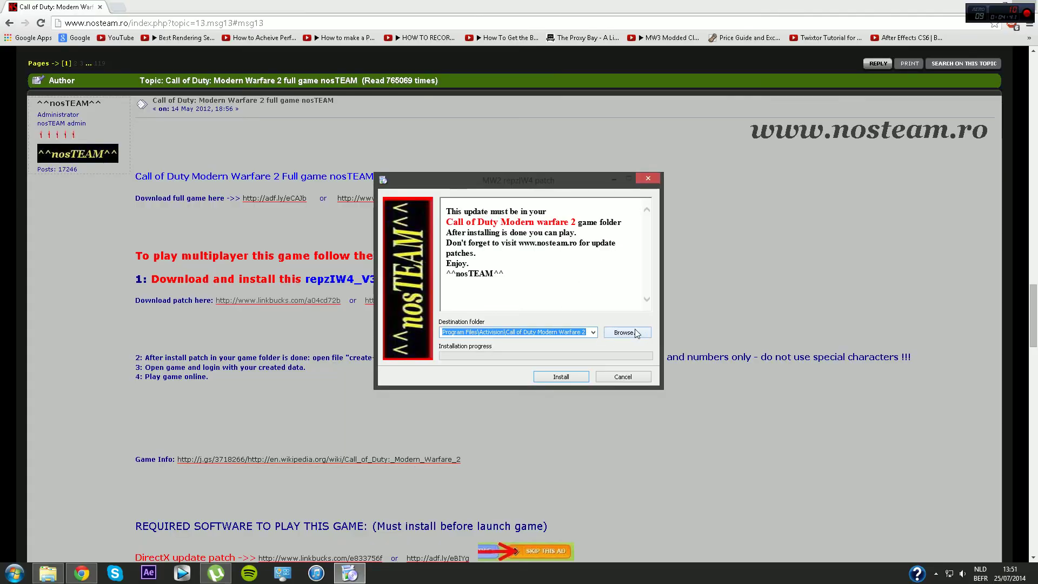
Set the patch destination to C:\Program Files\Activision\Call of Duty Modern Warfare 2.
{"action": "left_click", "coordinate": [627, 333]}
{"action": "double_click", "coordinate": [478, 280]}
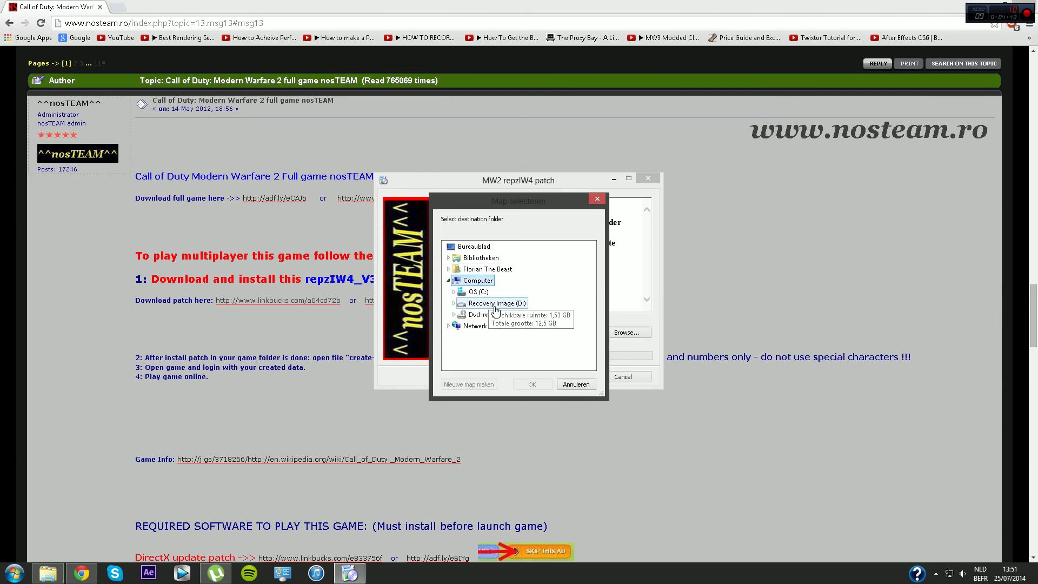
{"action": "double_click", "coordinate": [479, 292]}
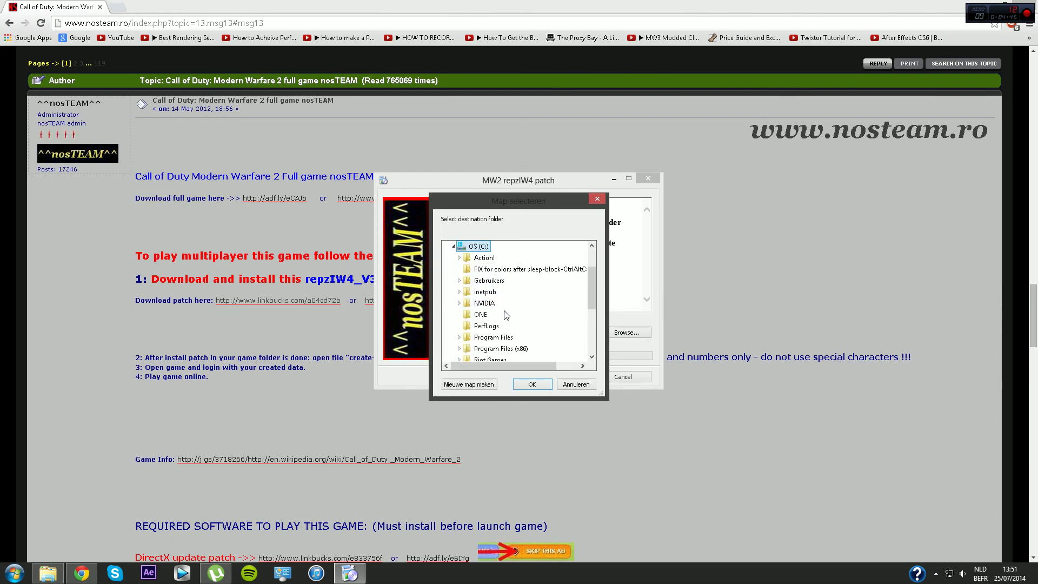
{"action": "double_click", "coordinate": [493, 338]}
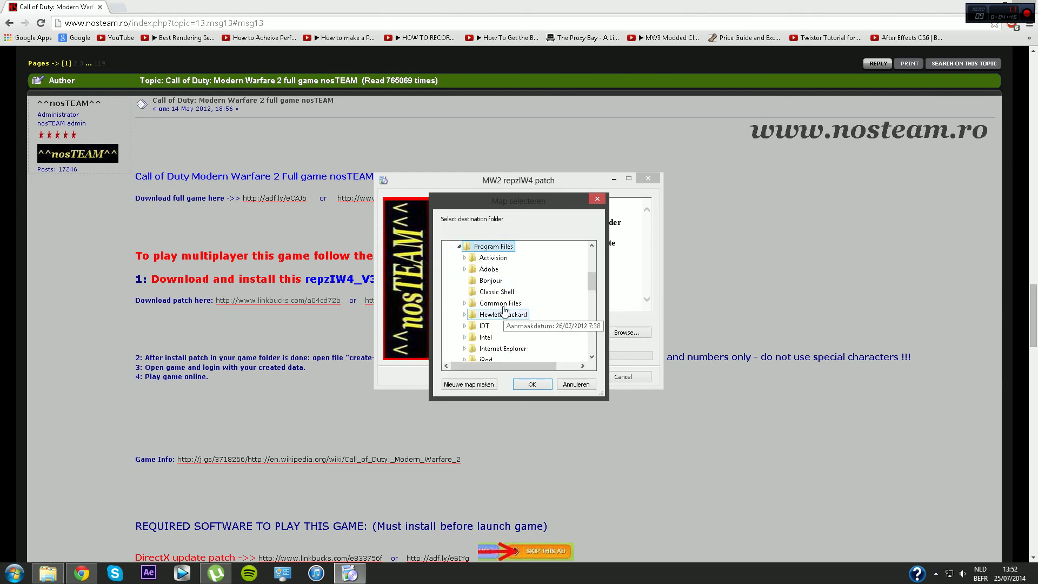
{"action": "double_click", "coordinate": [489, 257]}
{"action": "scroll", "coordinate": [496, 284], "scroll_direction": "up", "scroll_amount": 3}
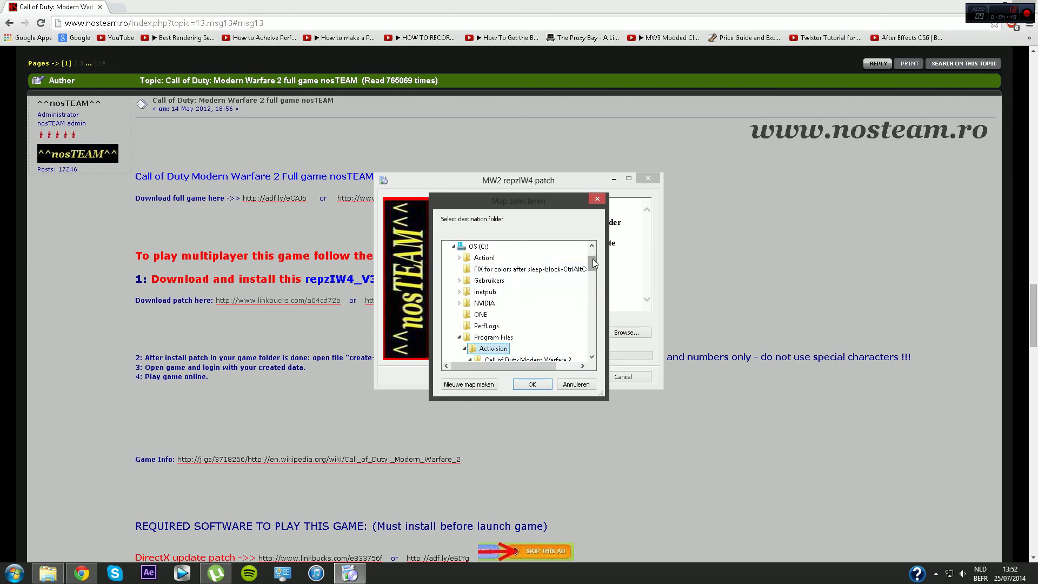
{"action": "left_click_drag", "start_coordinate": [592, 256], "coordinate": [593, 261]}
{"action": "left_click", "coordinate": [547, 326]}
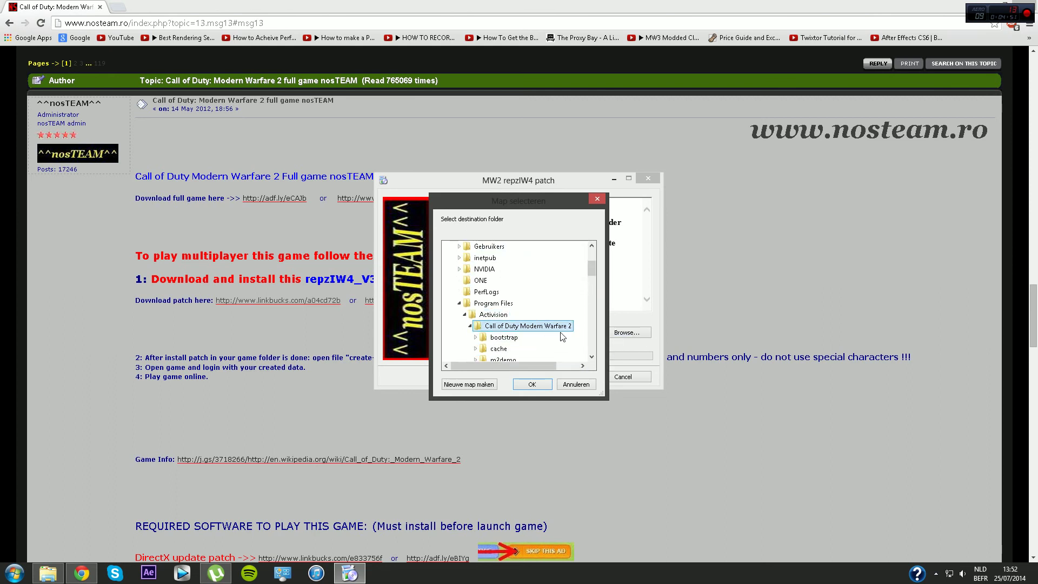
{"action": "left_click", "coordinate": [540, 383]}
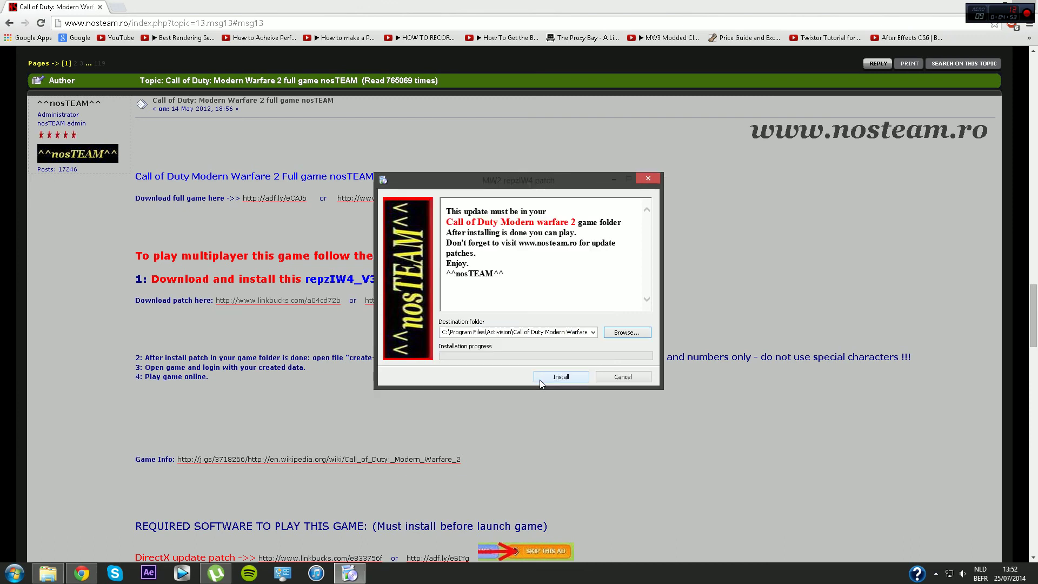
Cancel the patch installer and reopen C:\Program Files\Activision\Call of Duty Modern Warfare 2 in a new Explorer window.
{"action": "left_click", "coordinate": [641, 376]}
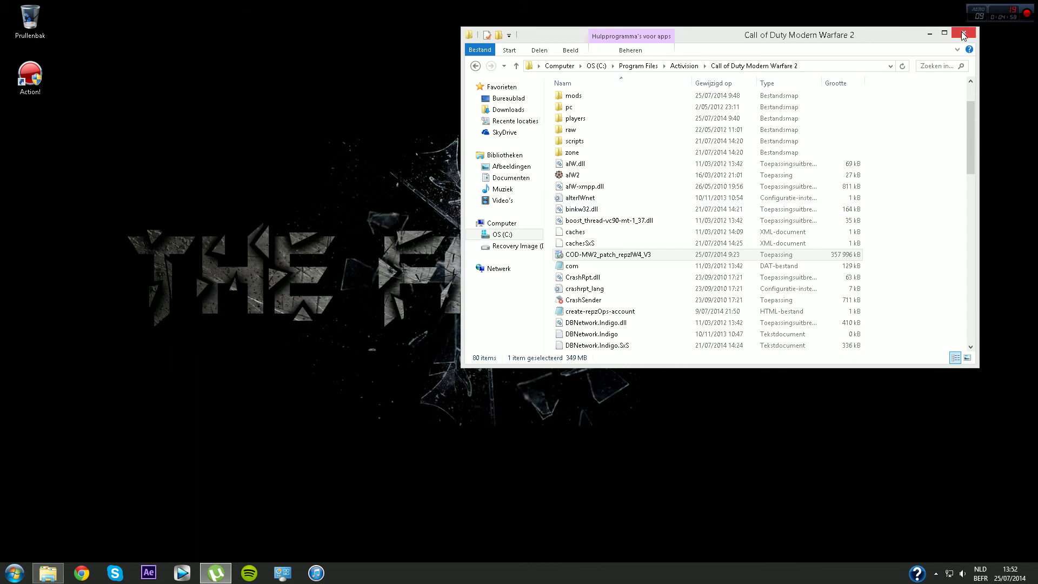
{"action": "left_click", "coordinate": [963, 35]}
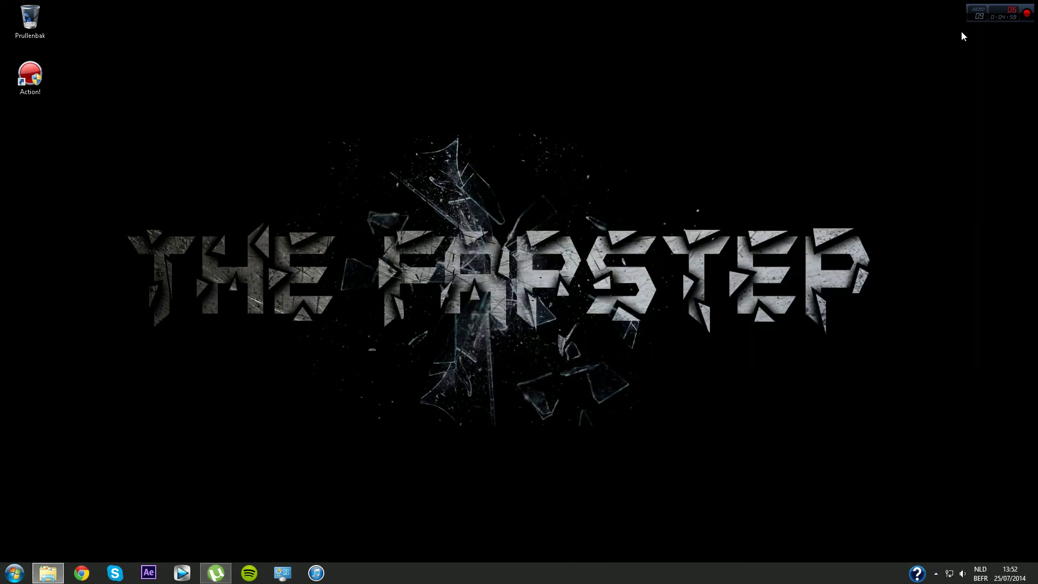
{"action": "left_click", "coordinate": [49, 577]}
{"action": "left_click", "coordinate": [500, 234]}
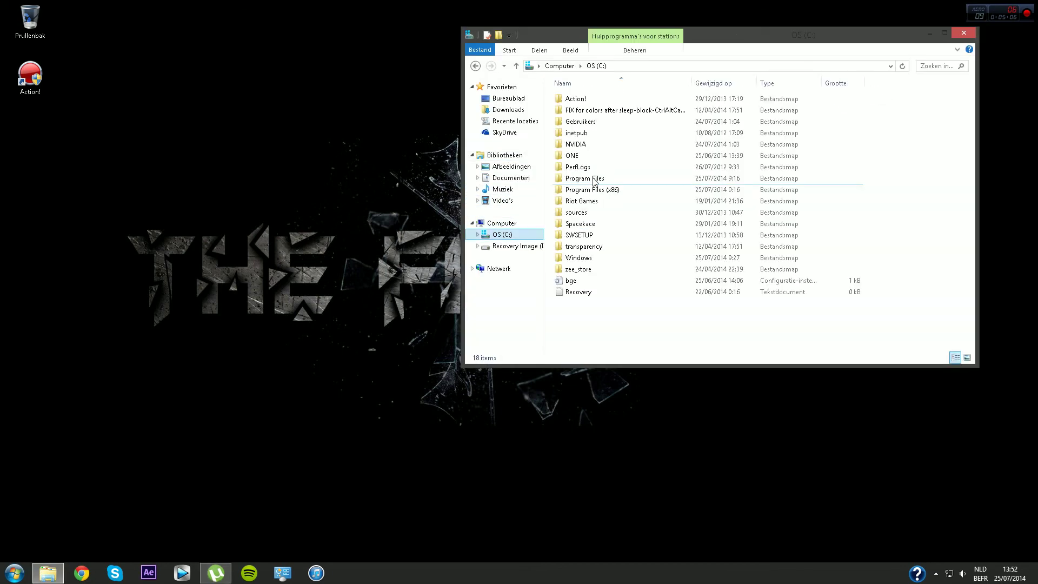
{"action": "left_click", "coordinate": [579, 182]}
{"action": "double_click", "coordinate": [578, 181]}
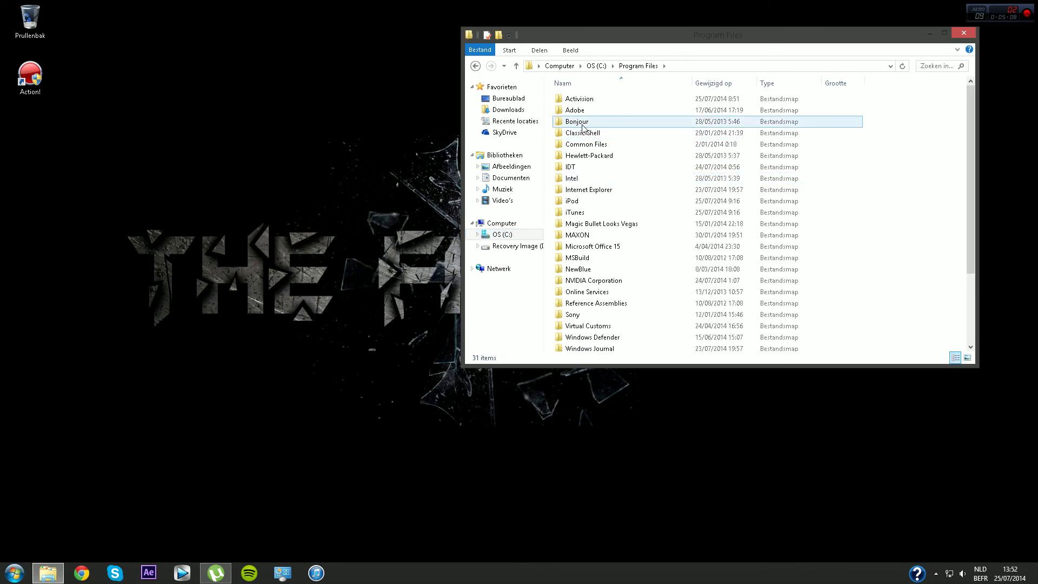
{"action": "double_click", "coordinate": [570, 100]}
{"action": "left_click", "coordinate": [569, 101]}
{"action": "double_click", "coordinate": [568, 101]}
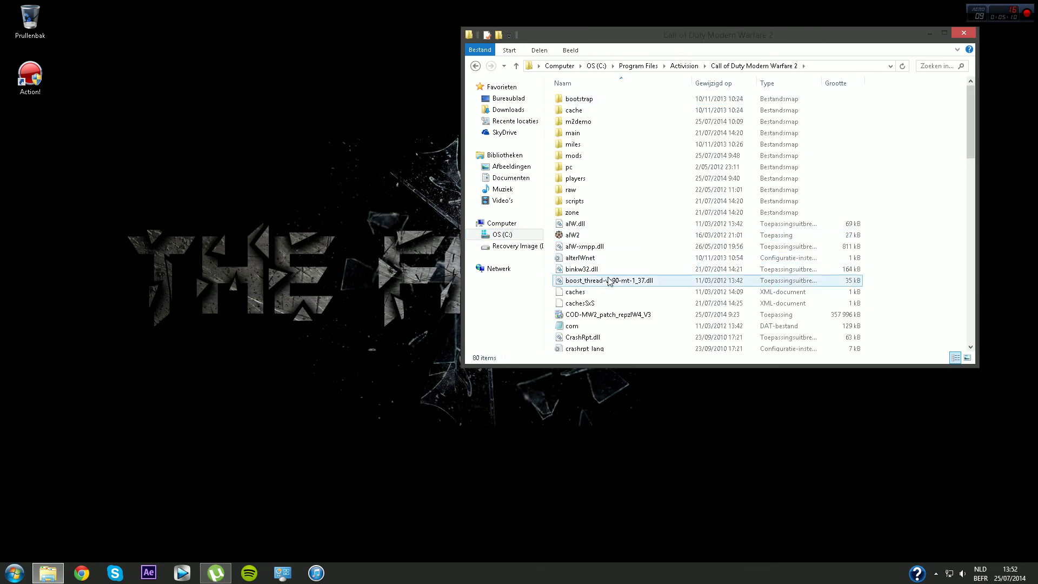
Bring up the open-with choices for the create-repzOps-account file.
{"action": "scroll", "coordinate": [609, 297], "scroll_direction": "down", "scroll_amount": 2}
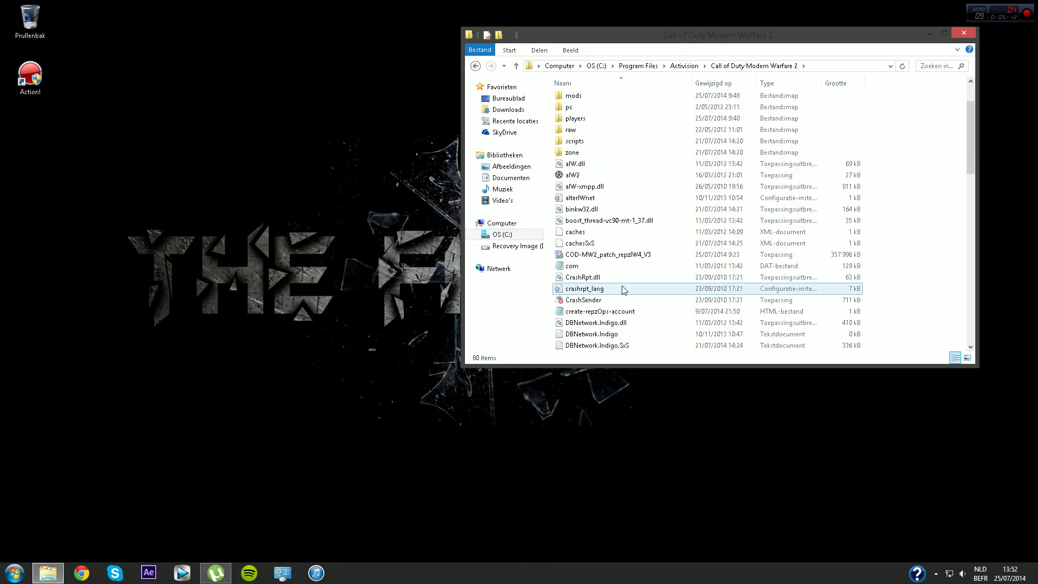
{"action": "left_click", "coordinate": [645, 315]}
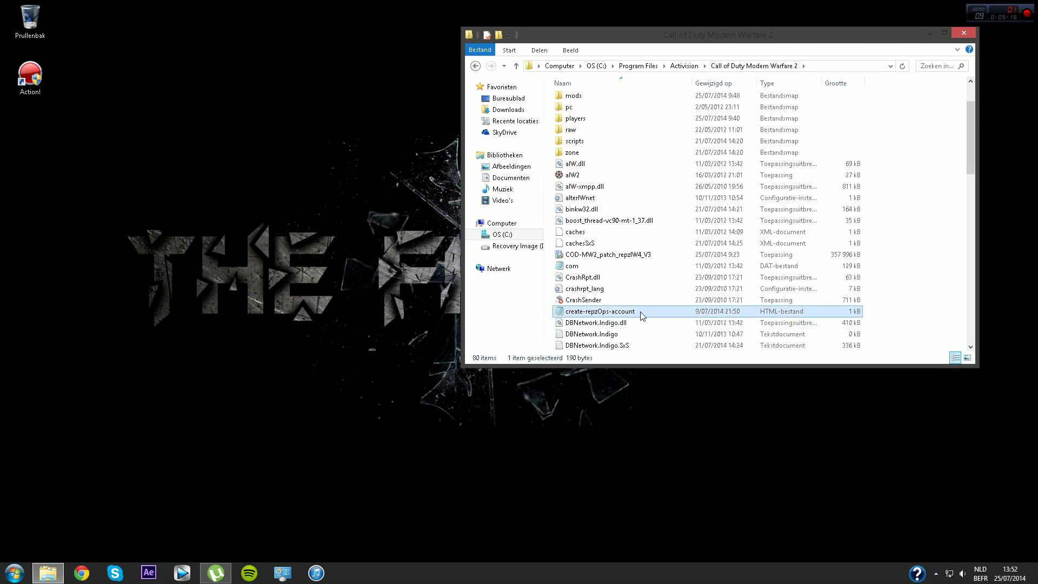
{"action": "right_click", "coordinate": [642, 315]}
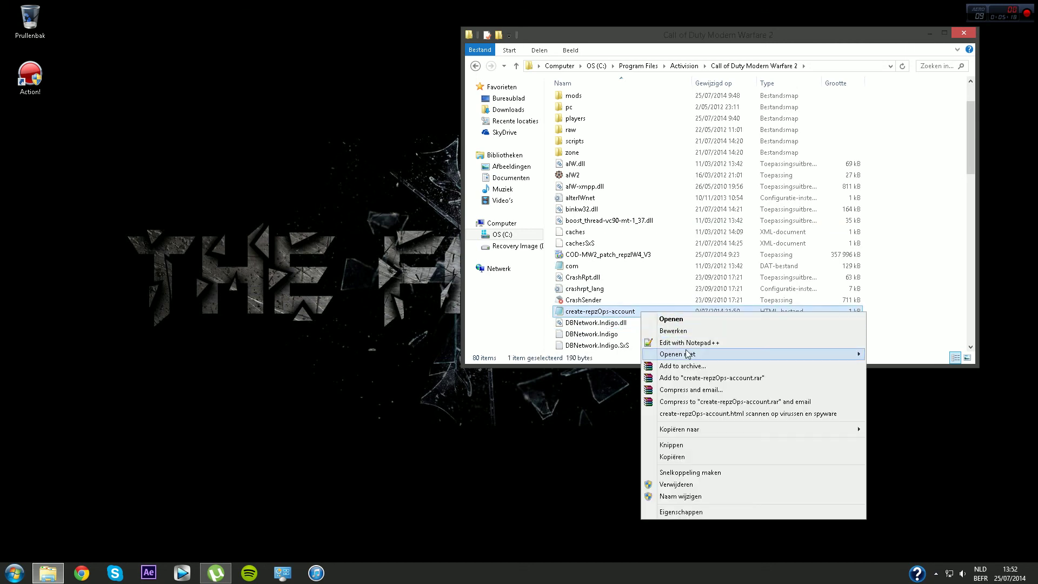
Open the account page in Chrome, agree to the RepZ terms, select the Username field, then close Chrome.
{"action": "mouse_move", "coordinate": [723, 354]}
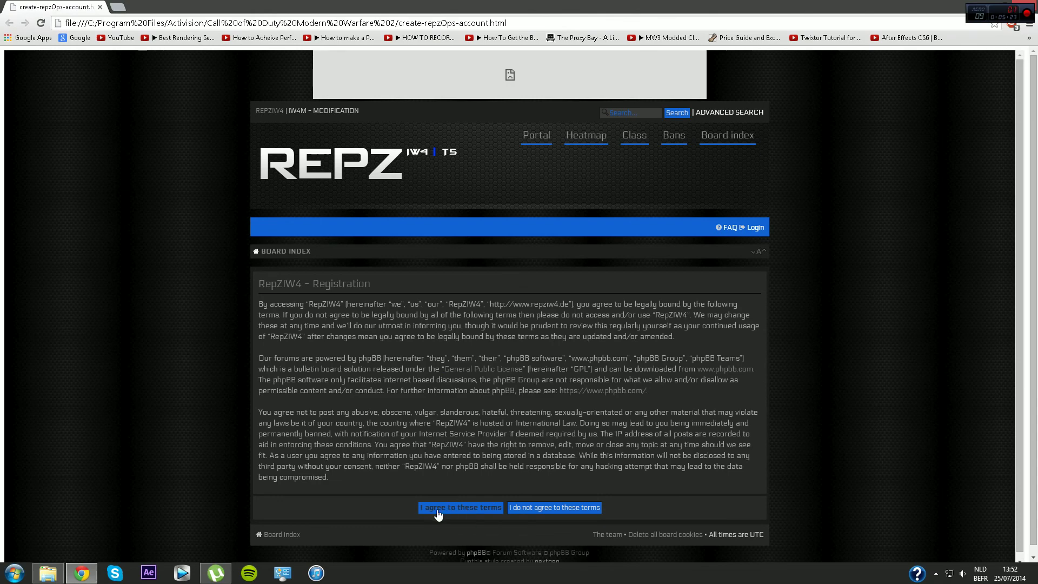
{"action": "left_click", "coordinate": [445, 511]}
{"action": "scroll", "coordinate": [366, 361], "scroll_direction": "down", "scroll_amount": 4}
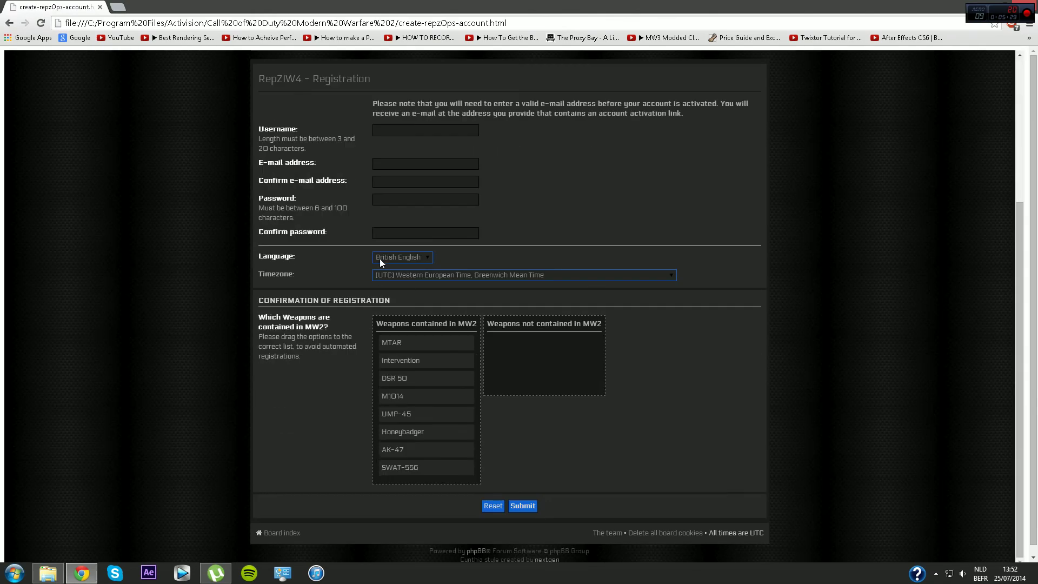
{"action": "left_click", "coordinate": [412, 128]}
{"action": "mouse_move", "coordinate": [1028, 5]}
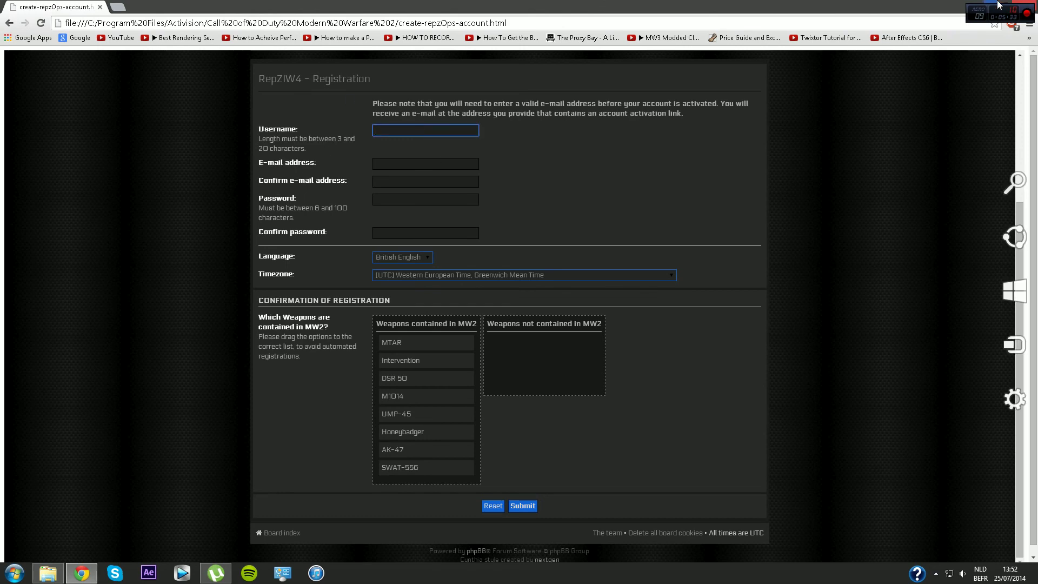
{"action": "left_click", "coordinate": [1029, 5]}
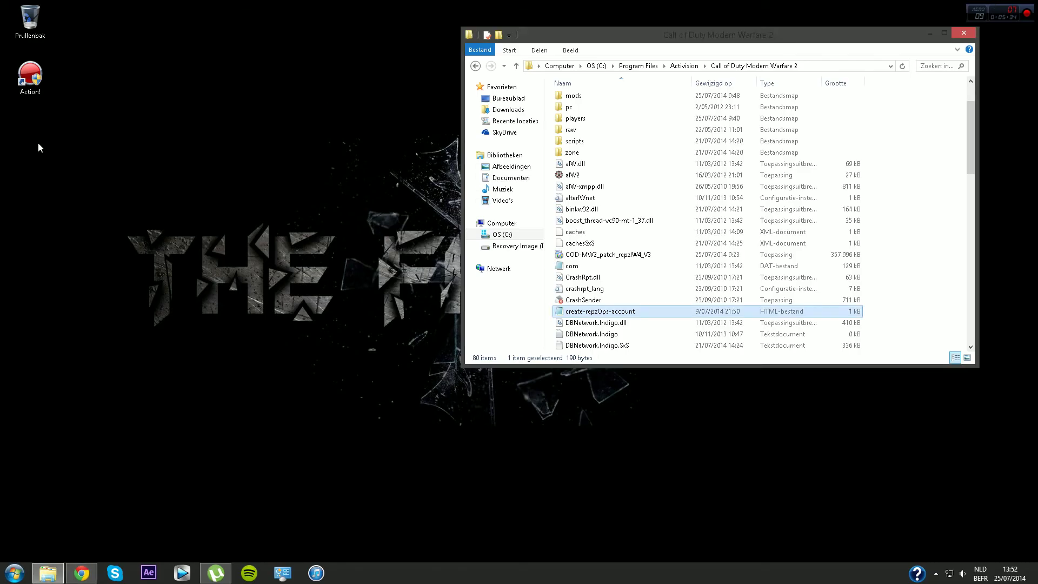
Select the Play MW2 Multiplayer shortcut in the Documenten library.
{"action": "left_click", "coordinate": [518, 180]}
{"action": "scroll", "coordinate": [600, 259], "scroll_direction": "down", "scroll_amount": 12}
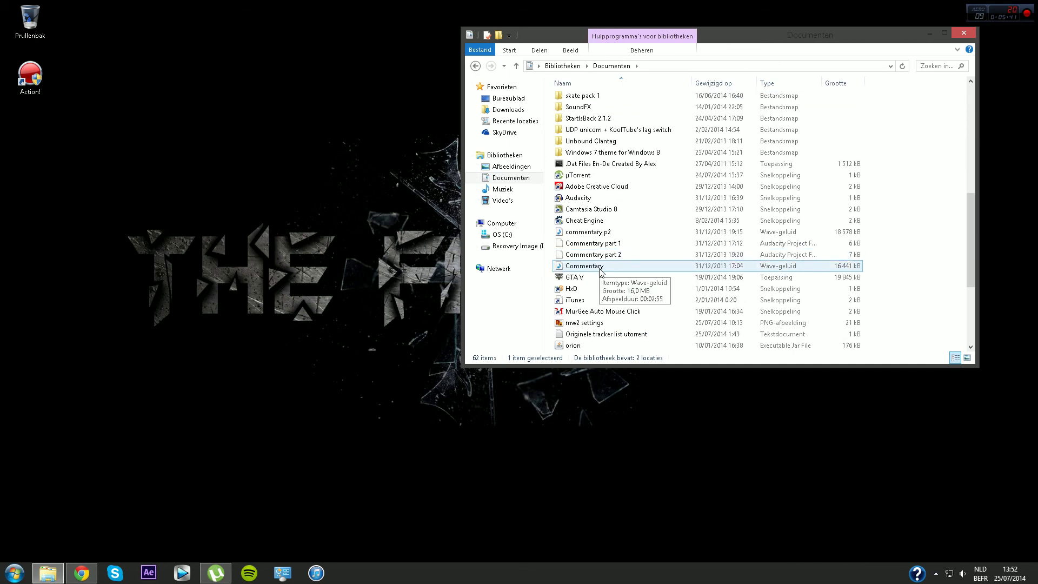
{"action": "scroll", "coordinate": [600, 270], "scroll_direction": "down", "scroll_amount": 4}
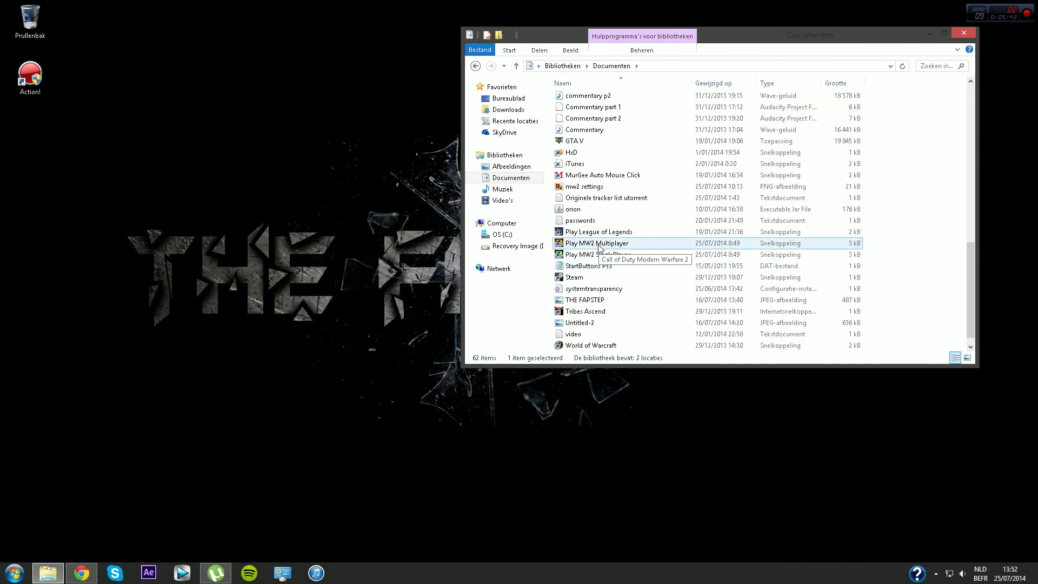
{"action": "left_click", "coordinate": [597, 248]}
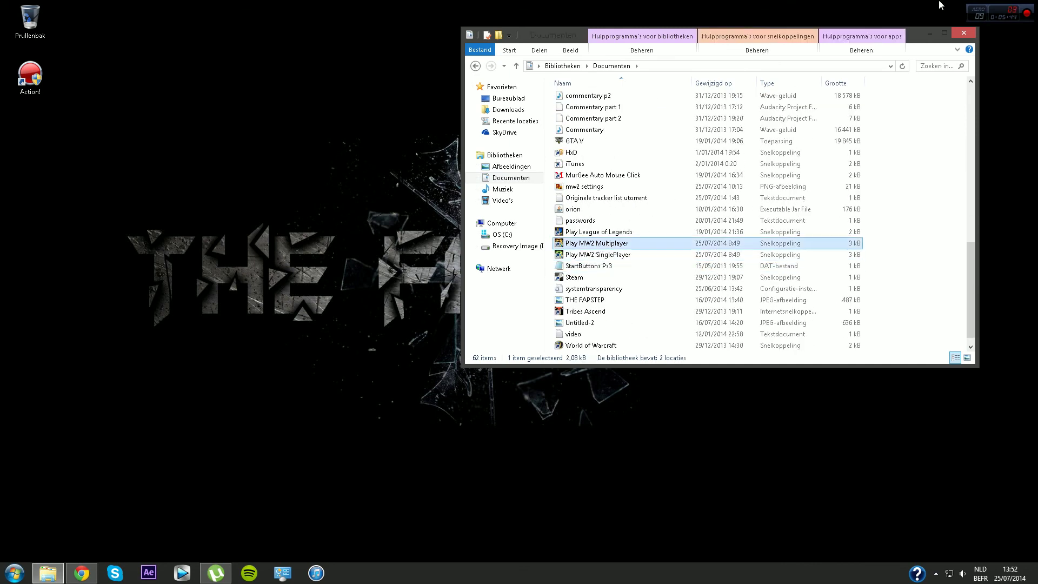
Close Explorer and the Chrome registration page, then launch the Action! recorder from the tray.
{"action": "left_click", "coordinate": [962, 32]}
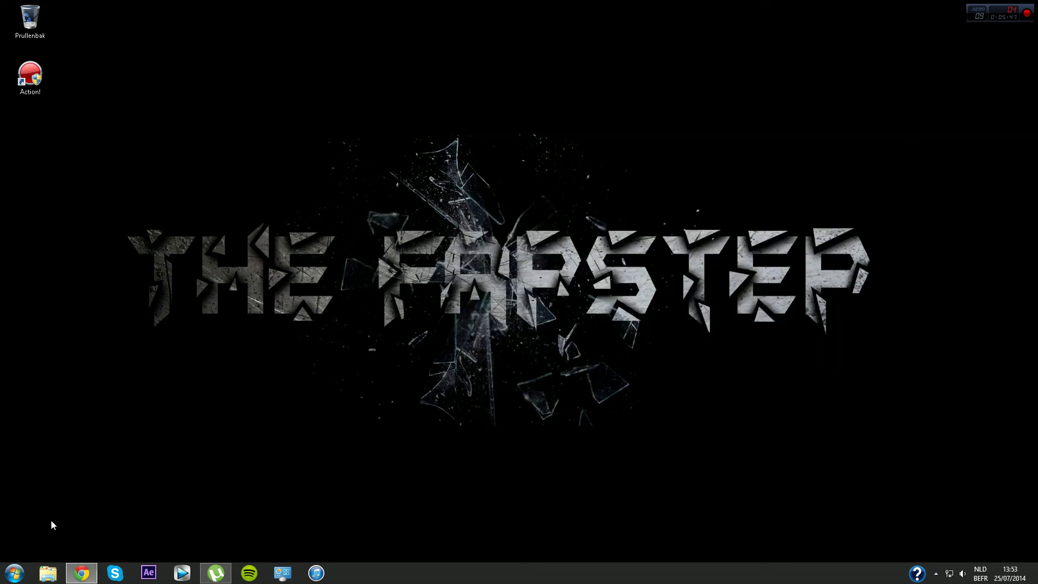
{"action": "left_click", "coordinate": [81, 573]}
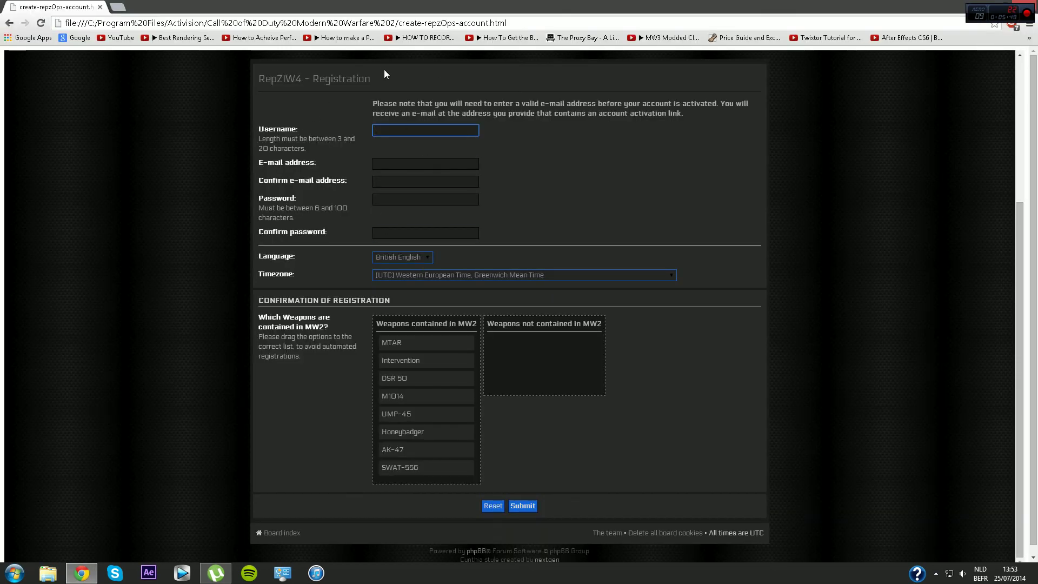
{"action": "left_click", "coordinate": [1033, 4]}
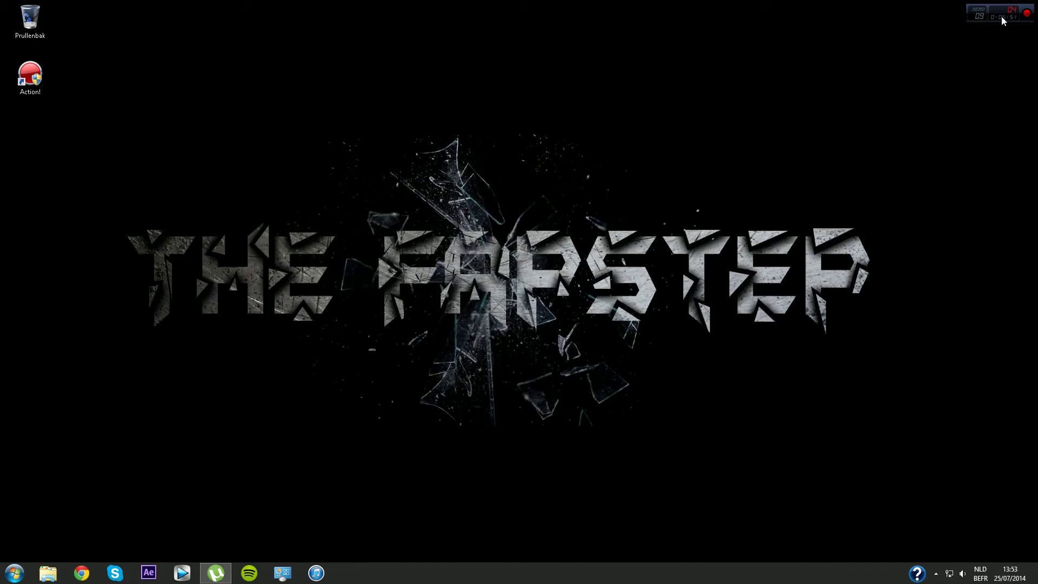
{"action": "left_click", "coordinate": [936, 573]}
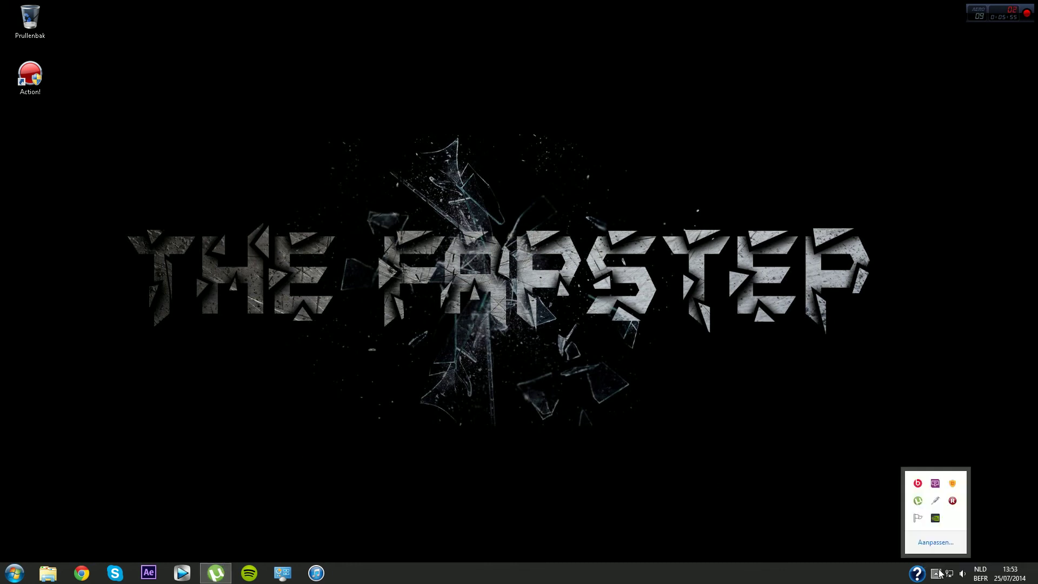
{"action": "left_click", "coordinate": [953, 501]}
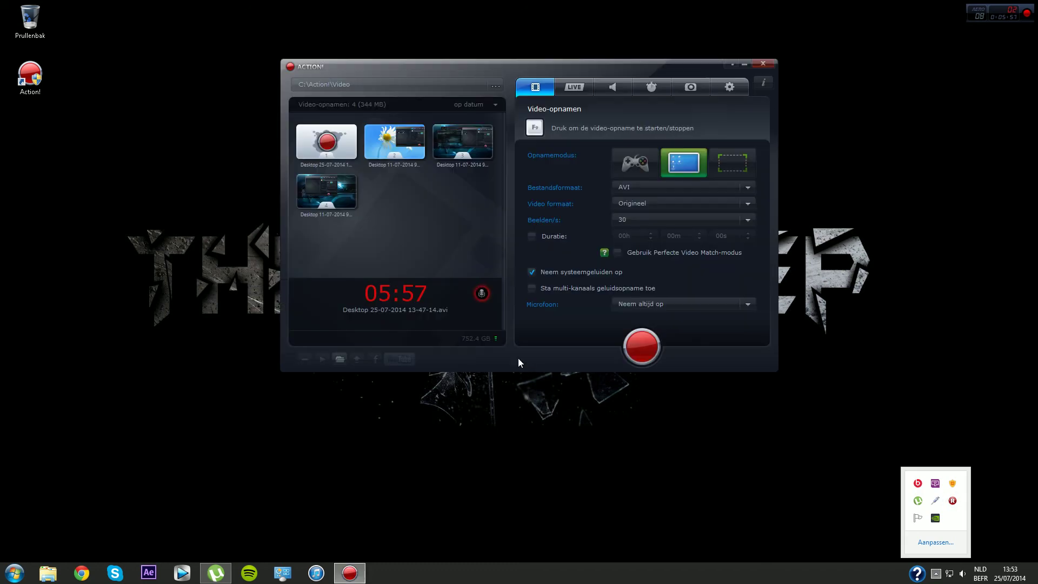